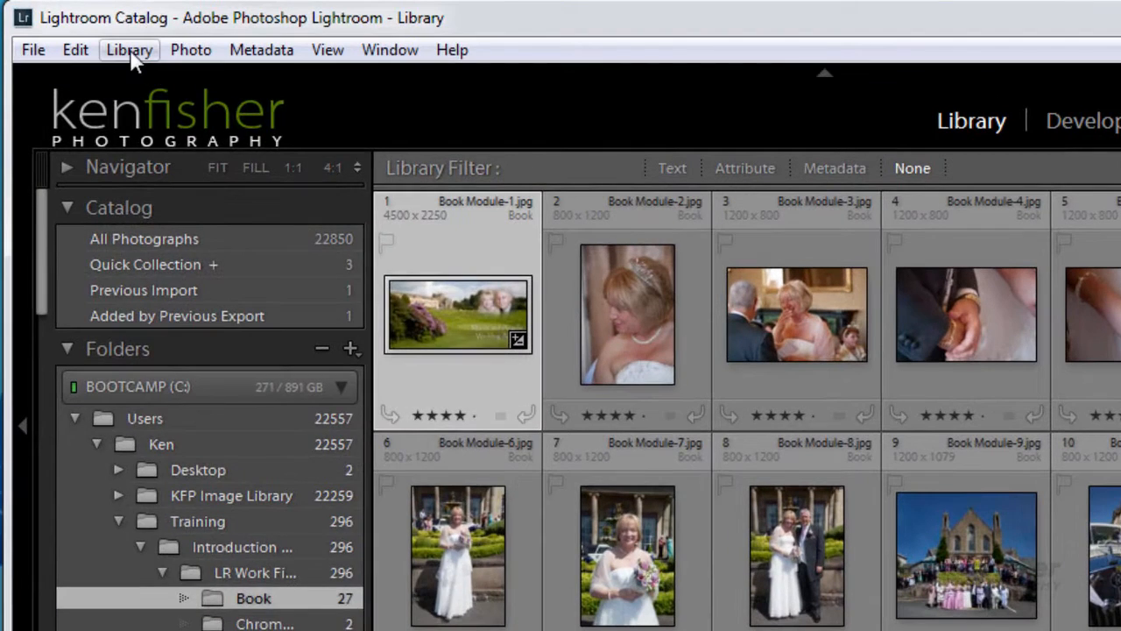
Step: Rename the selected first photo using the Custom Name - Sequence scheme, with the client's surname as custom text and start number 1
left_click(106, 42)
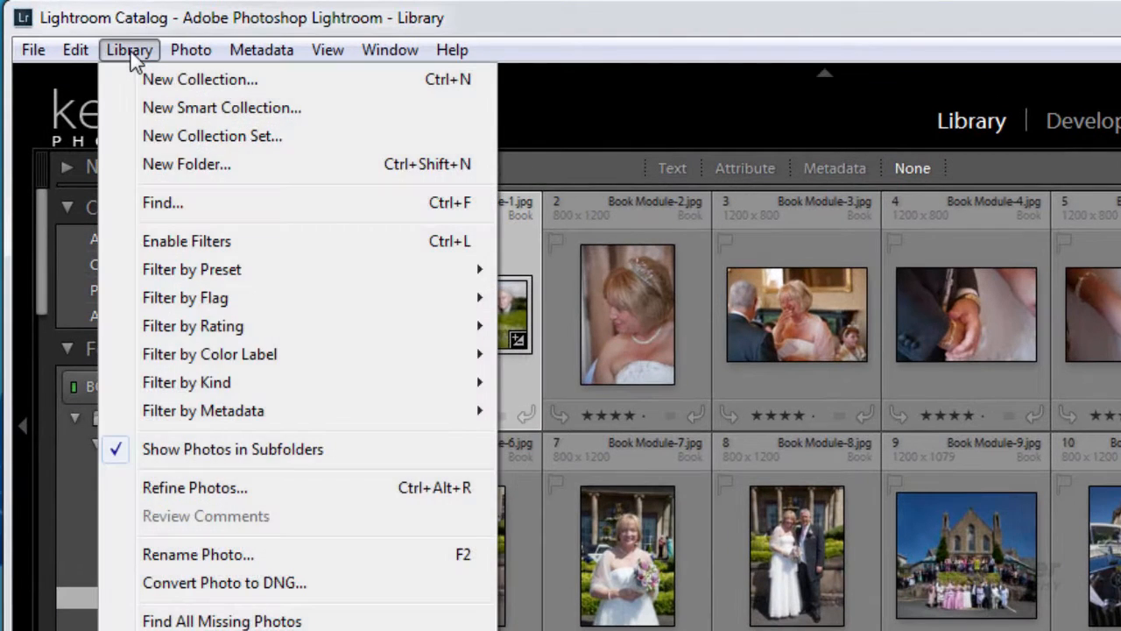
left_click(388, 550)
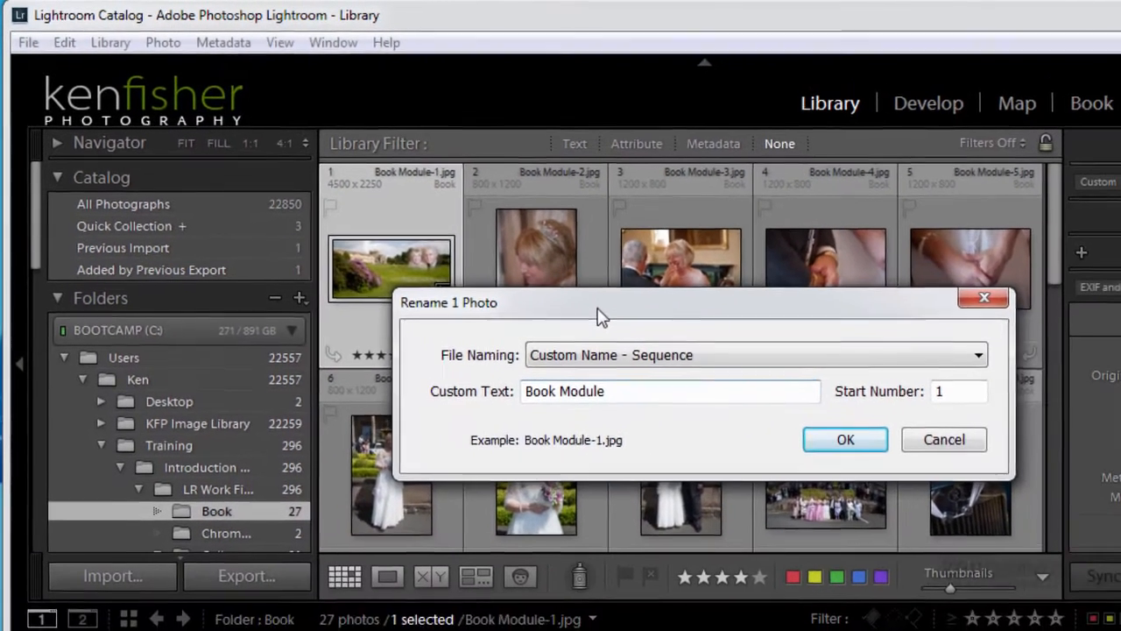
left_click_drag(600, 315, 620, 299)
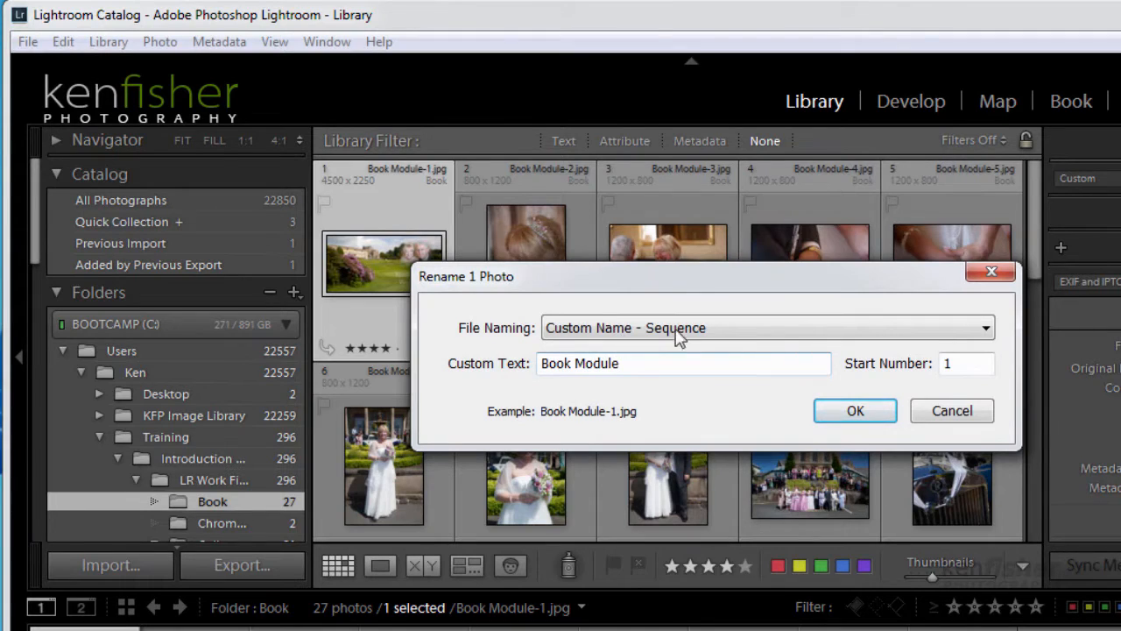
left_click(990, 331)
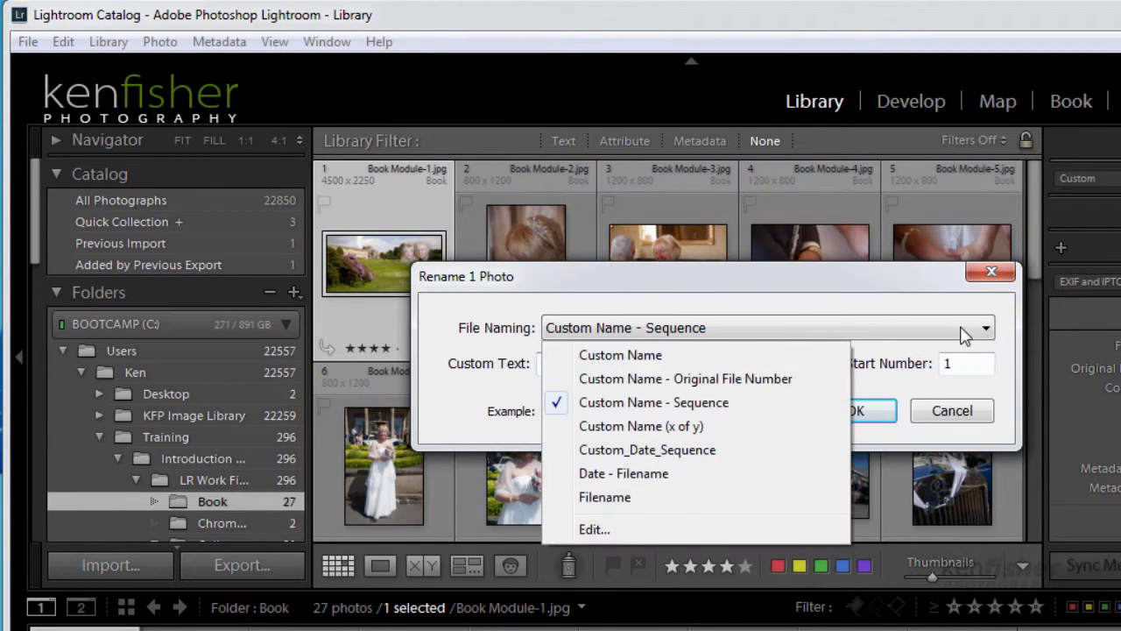
left_click(671, 403)
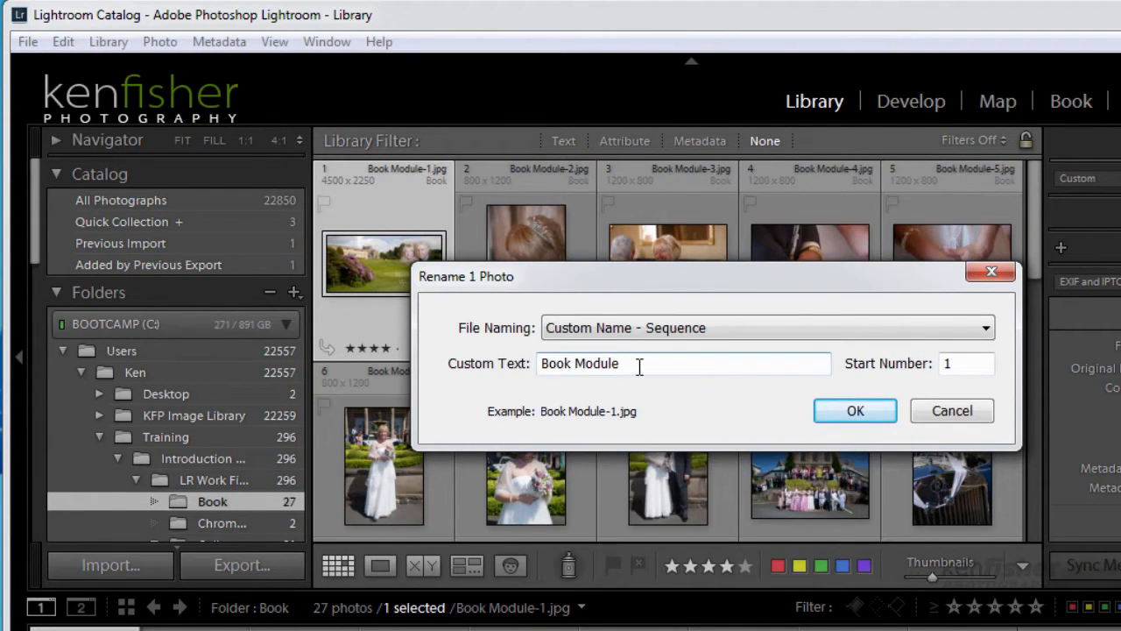
left_click(640, 367)
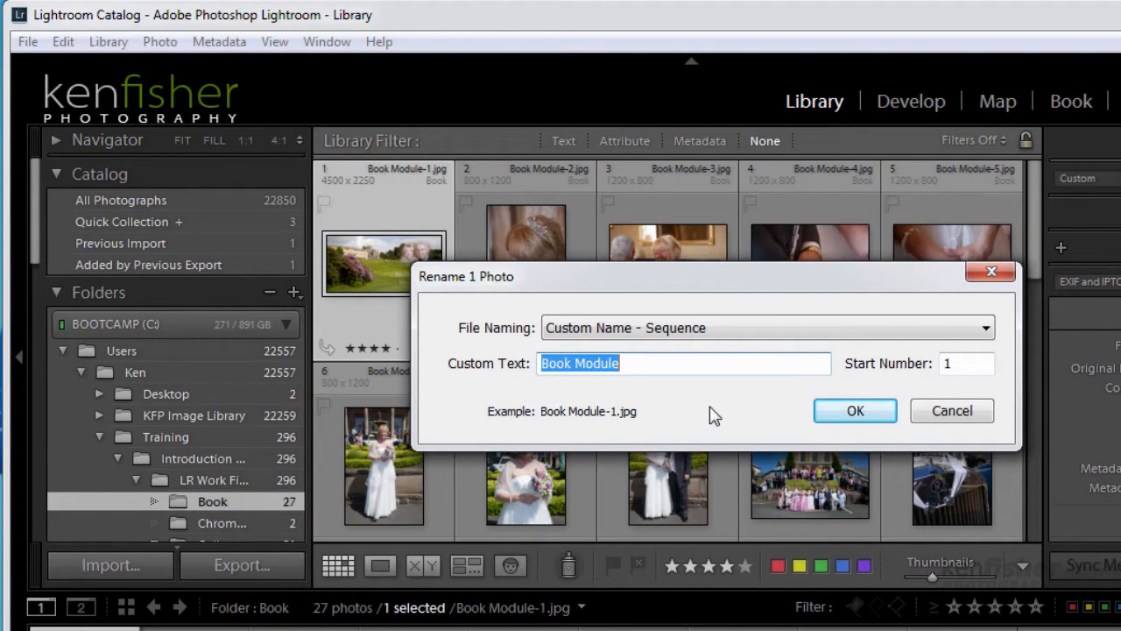
type("Smit")
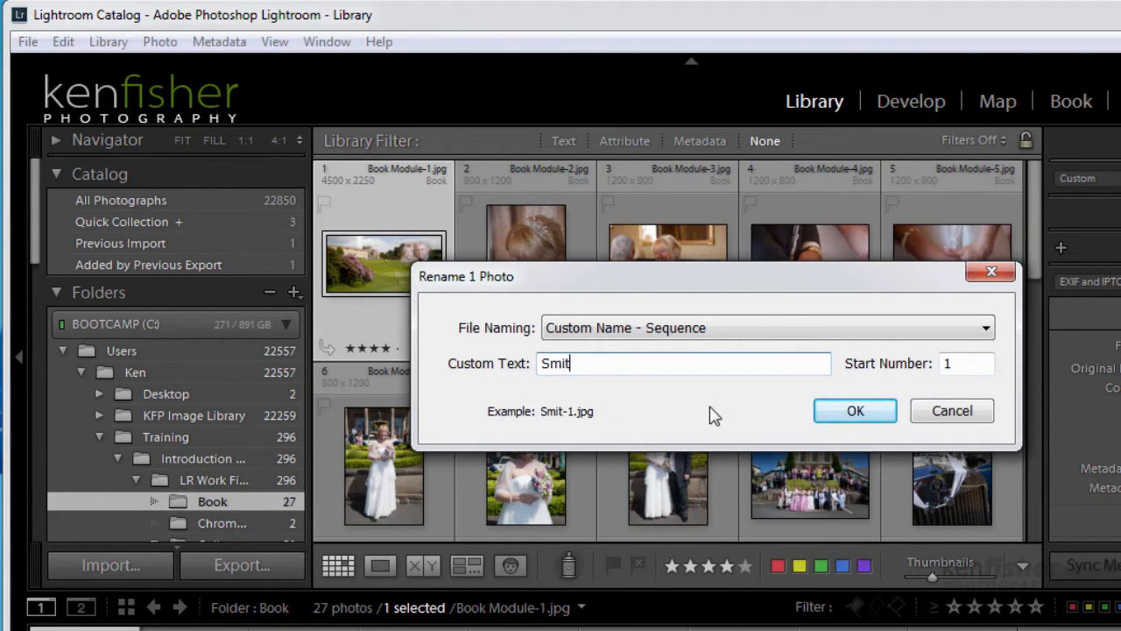
type("h")
left_click(855, 412)
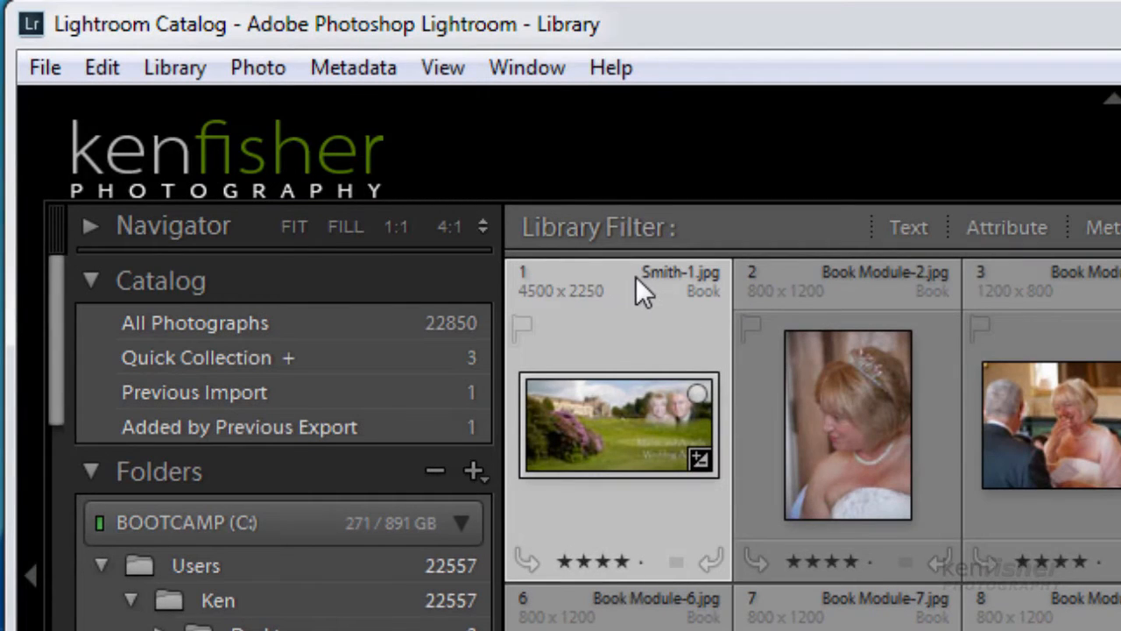
Step: Rename all photos in the Book folder with the same surname, using Custom Name - Sequence and start number 1
mouse_move(631, 449)
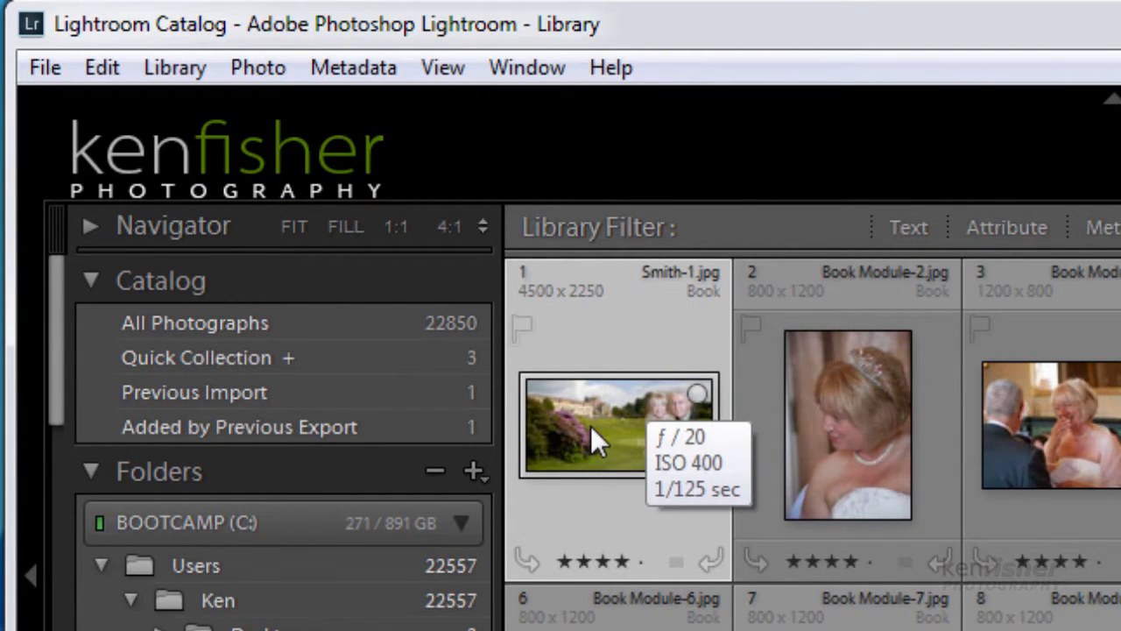
mouse_move(885, 474)
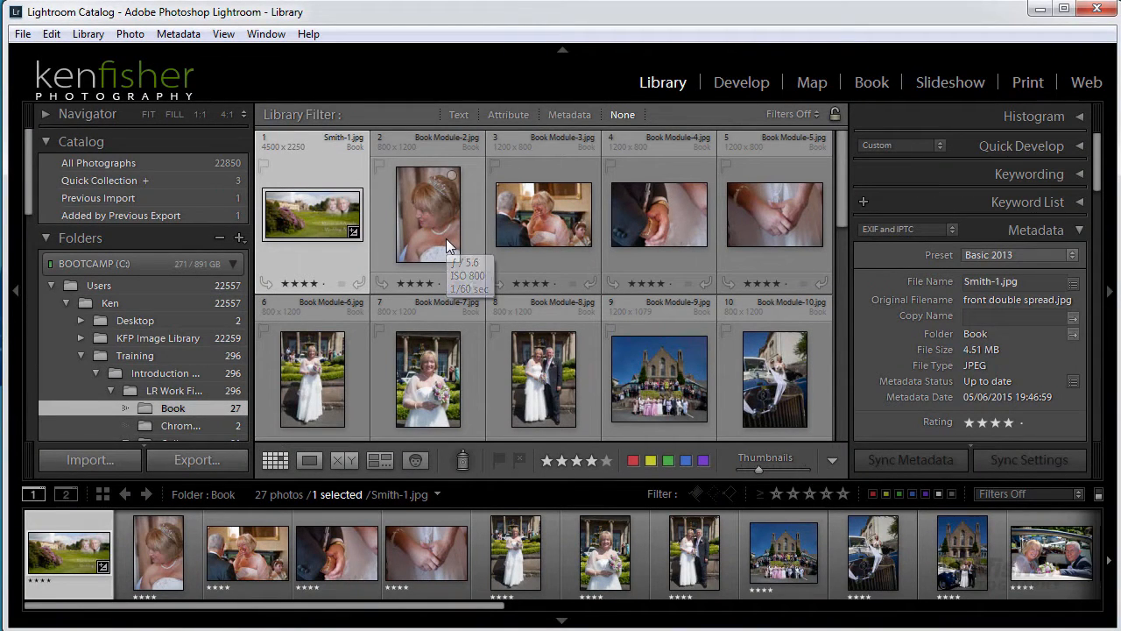
key("ctrl+a")
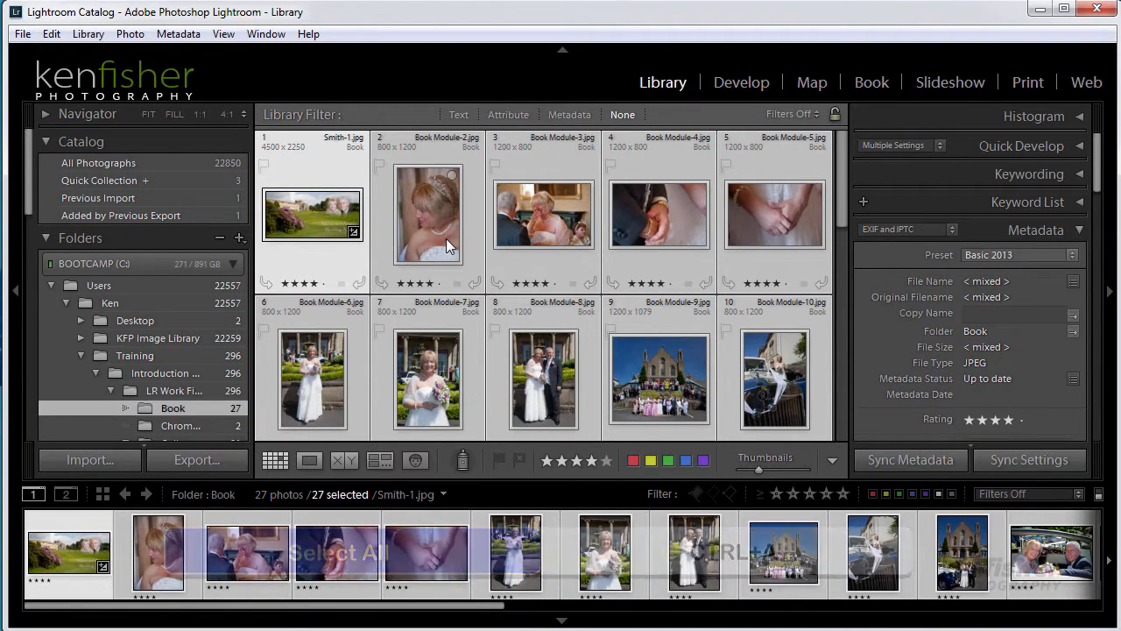
key("F2")
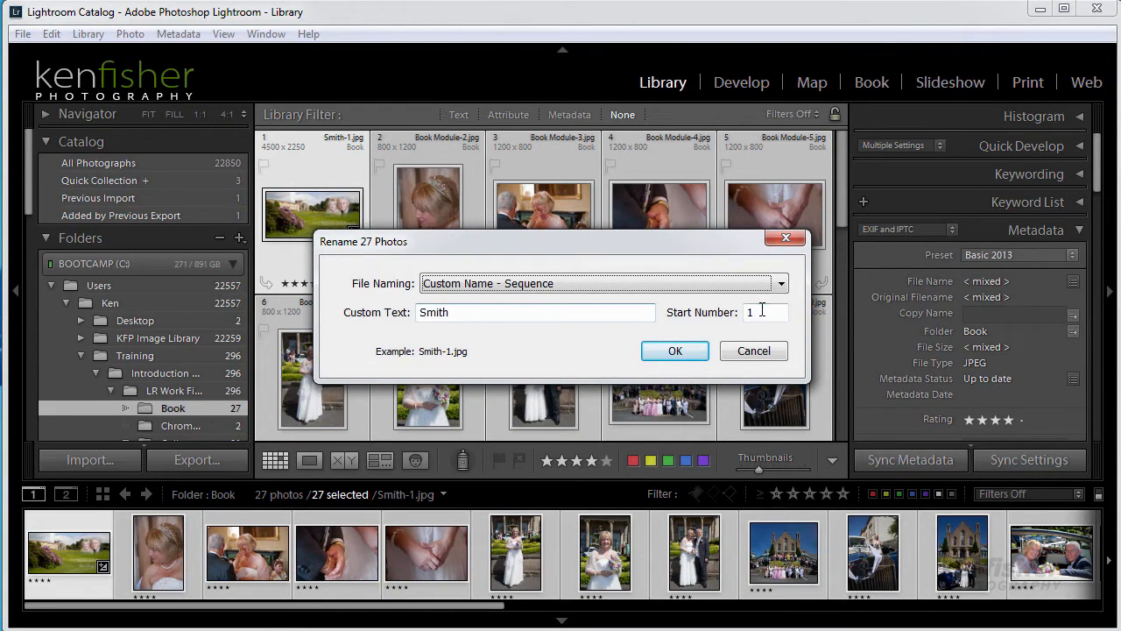
left_click(675, 351)
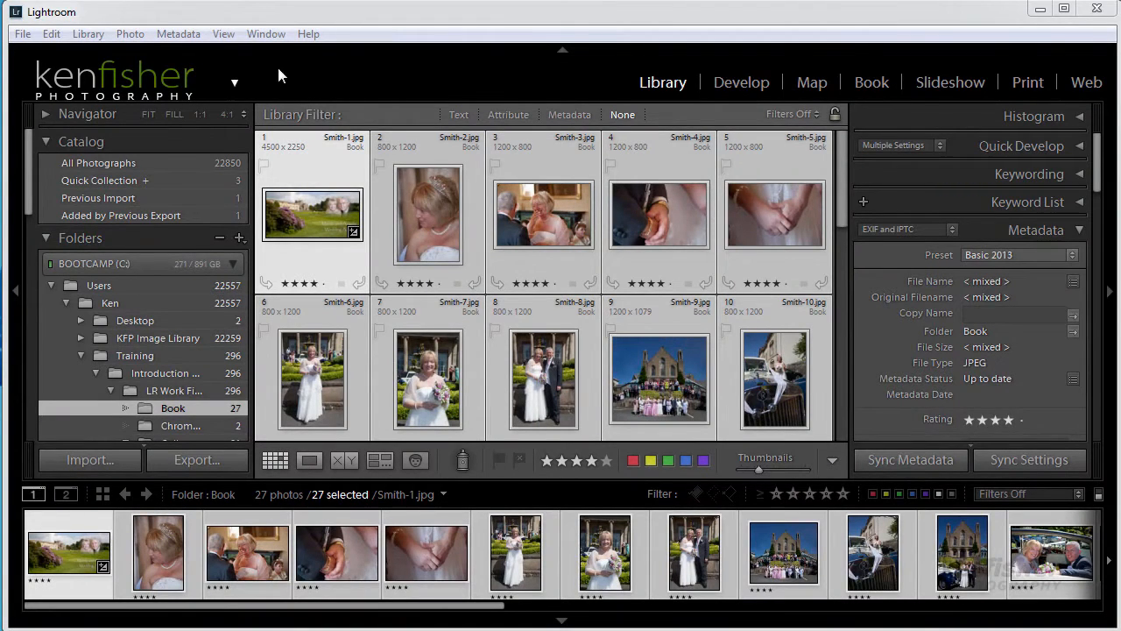
Step: Open the Filename Template Editor from the rename settings of the selected photos and clear the existing naming template
left_click(89, 34)
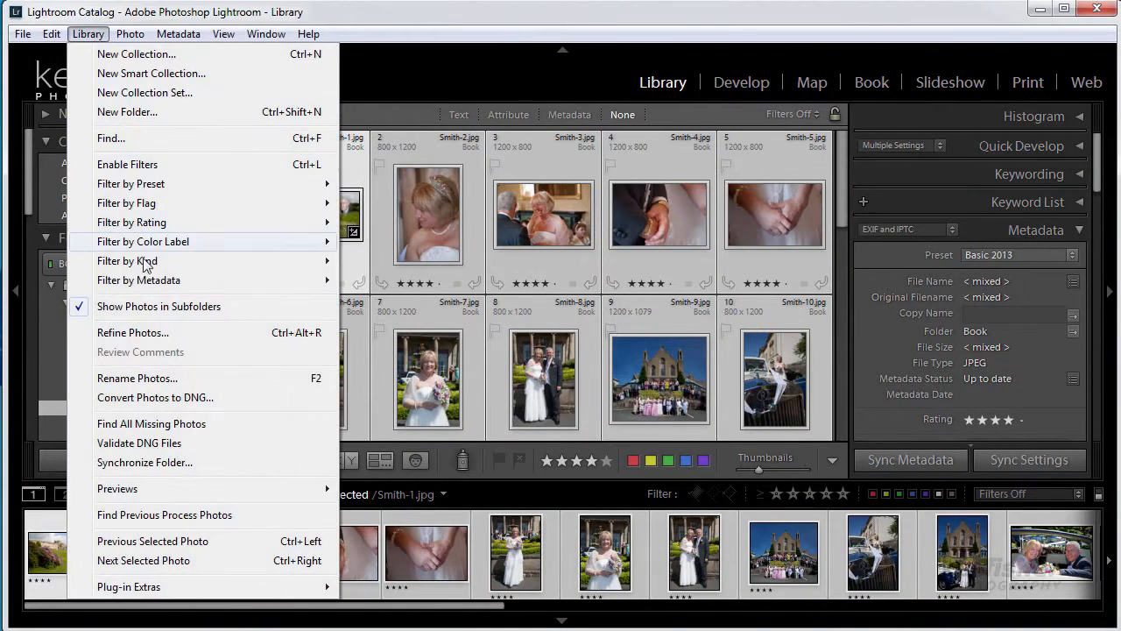
left_click(222, 377)
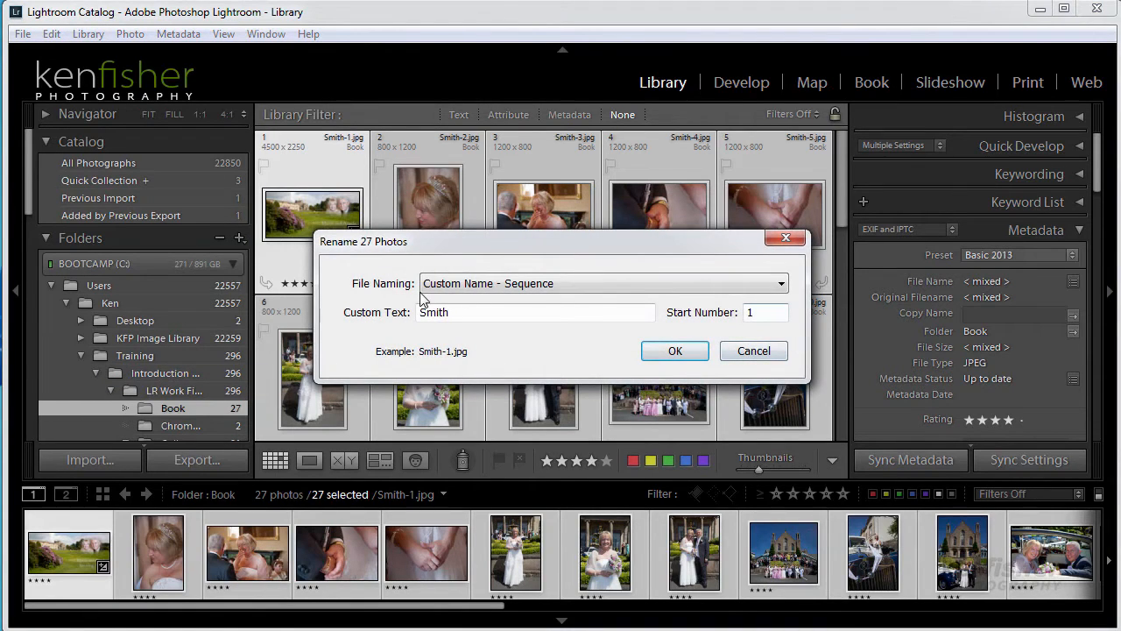
left_click(784, 287)
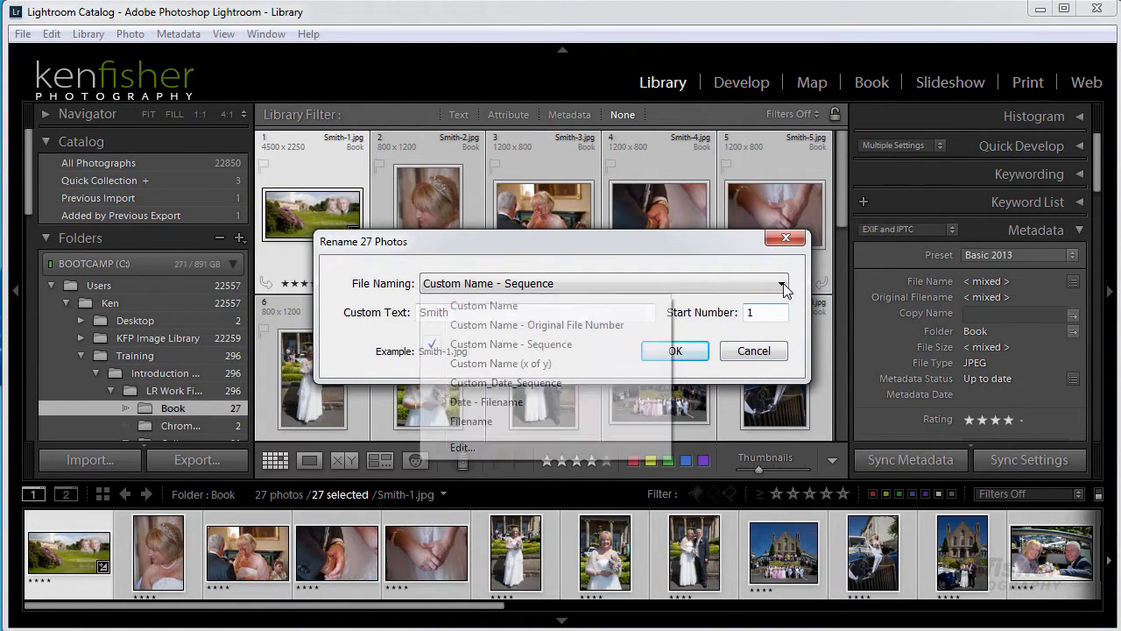
left_click(463, 447)
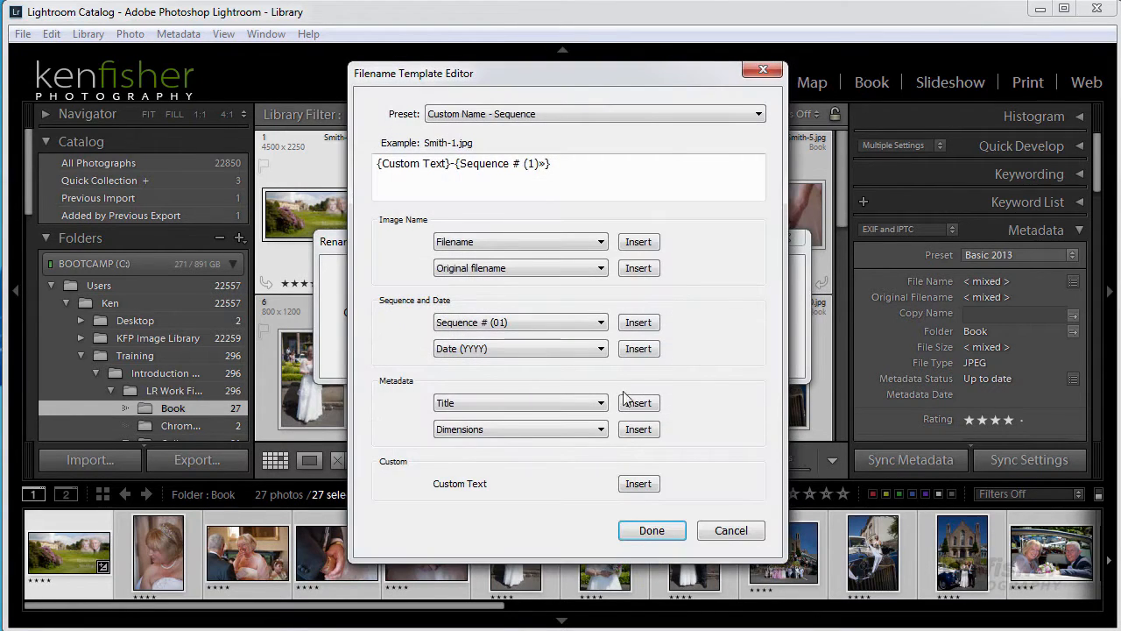
left_click_drag(556, 75, 518, 72)
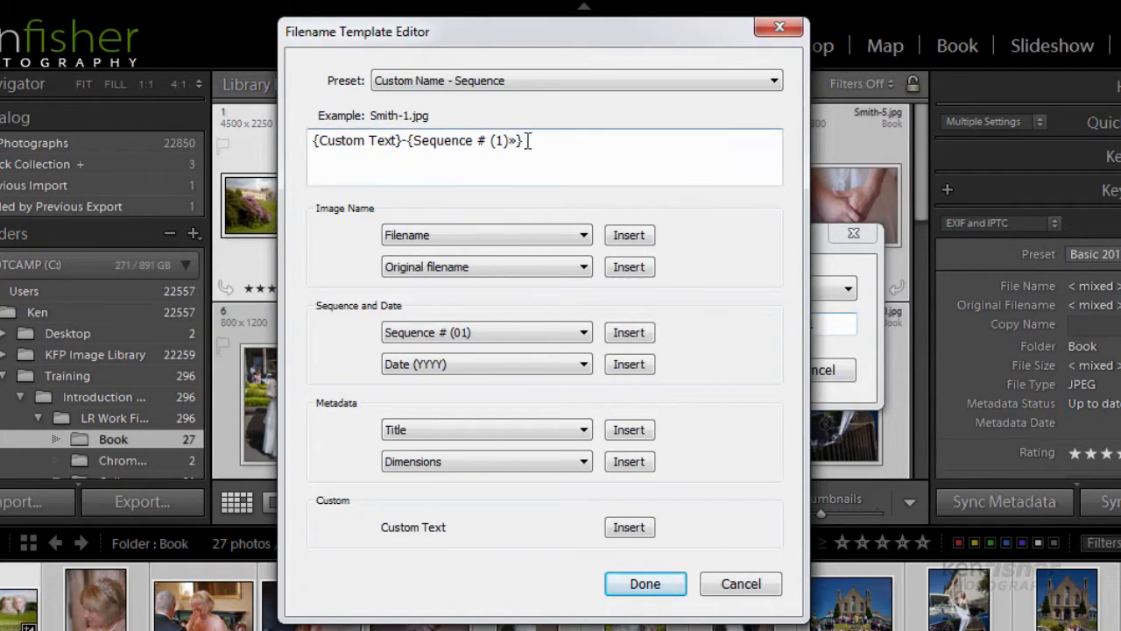
left_click_drag(525, 140, 274, 137)
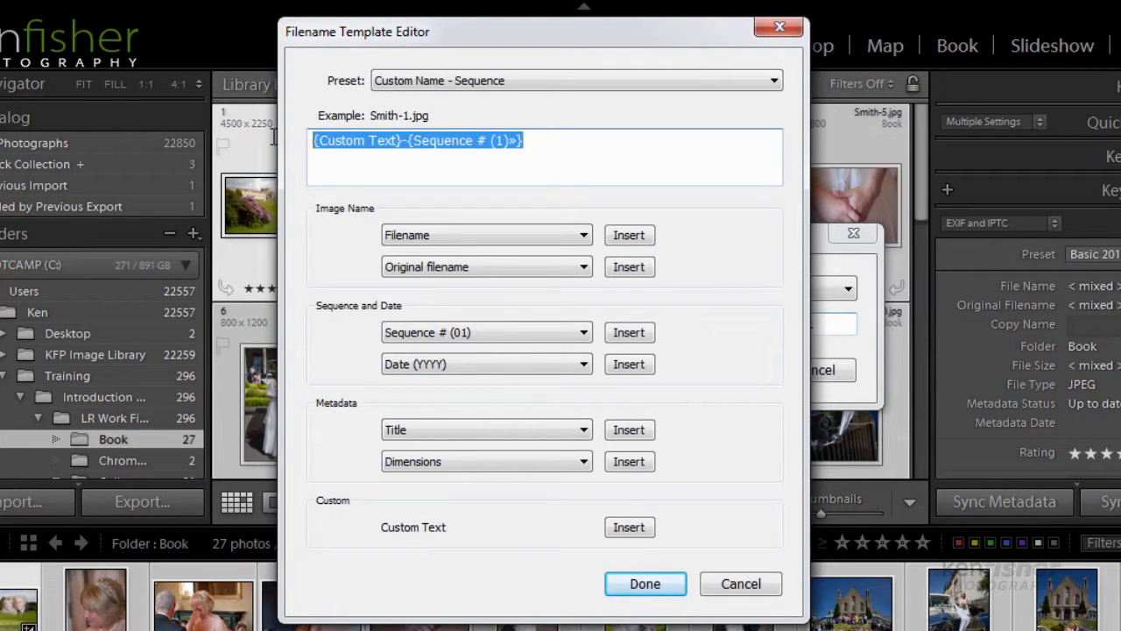
key("Delete")
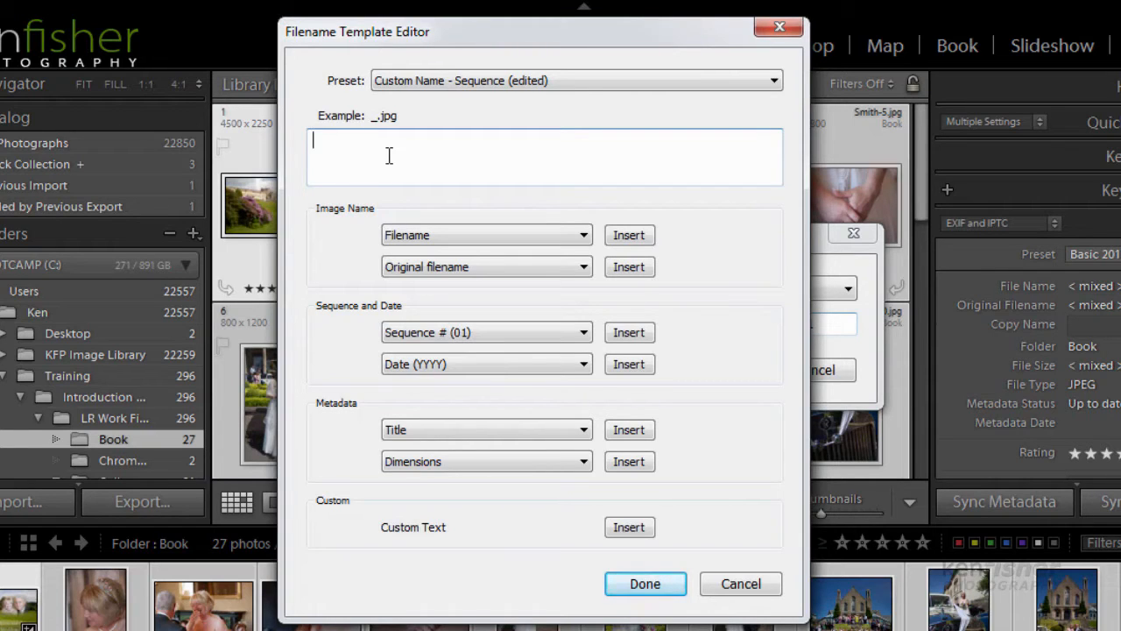
Step: Start the filename template with the text KFP_ followed by the Date (YYYY) token
type("KFP")
type("_")
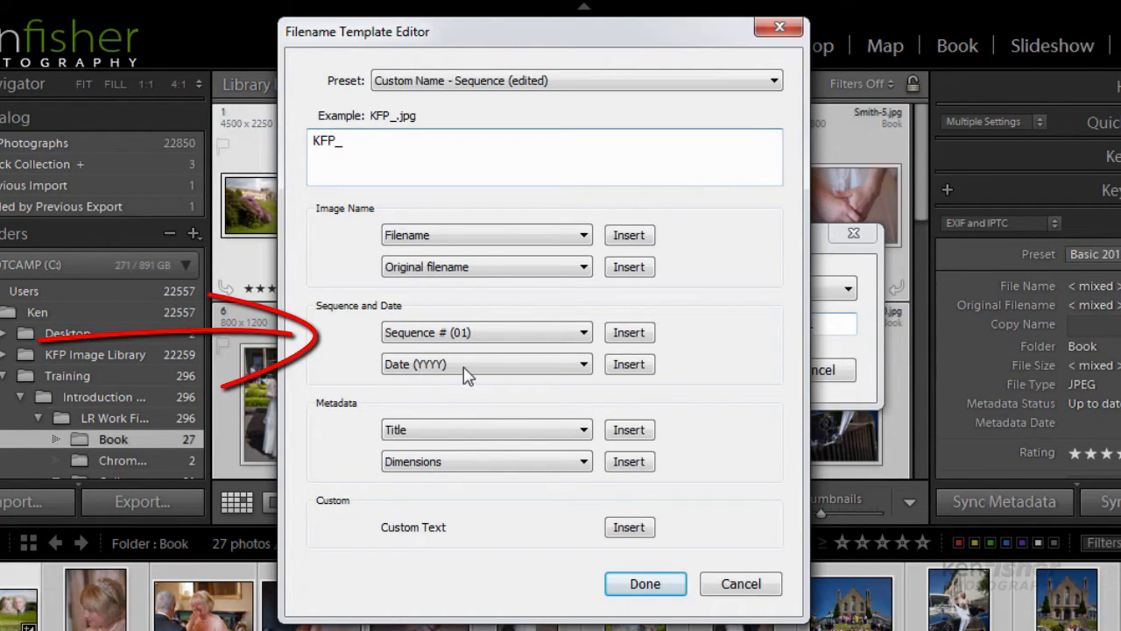
left_click(585, 365)
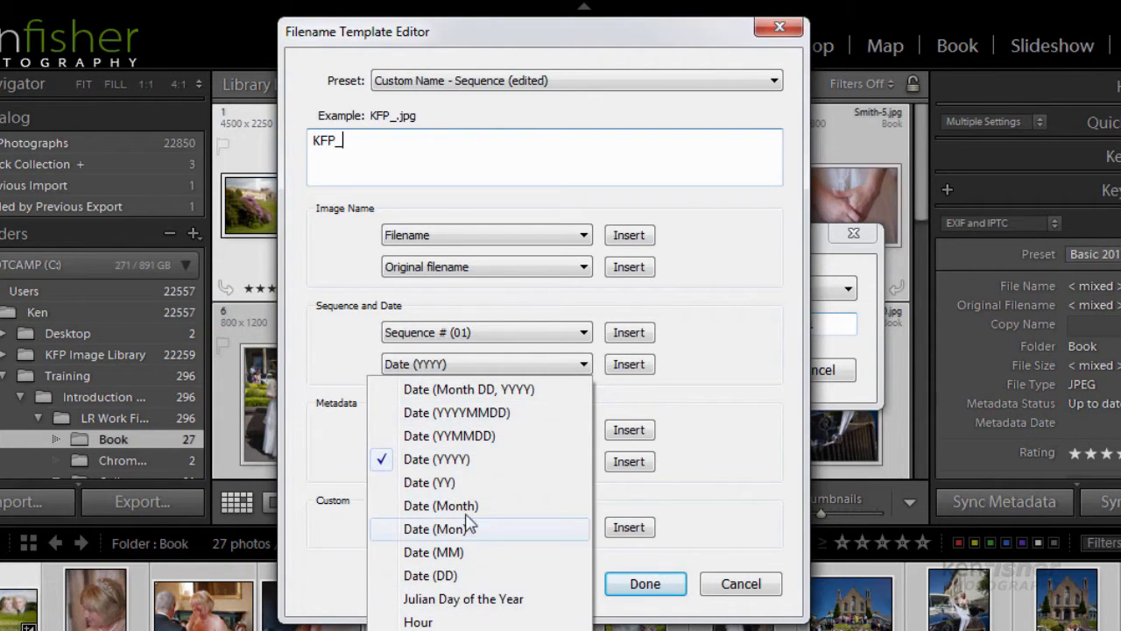
left_click(454, 462)
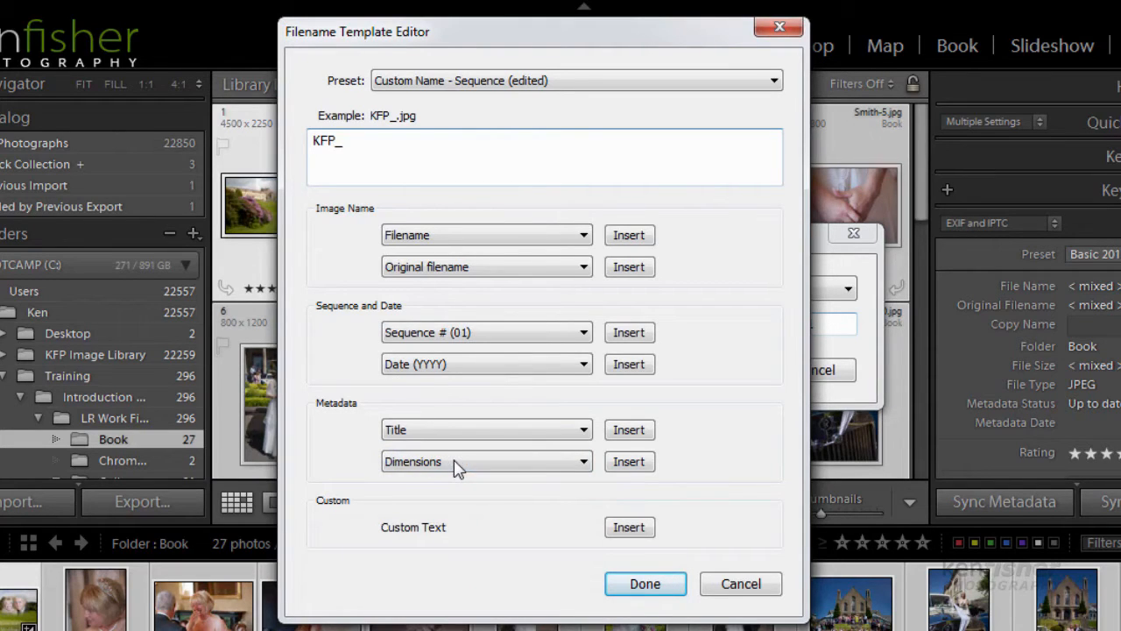
left_click(631, 367)
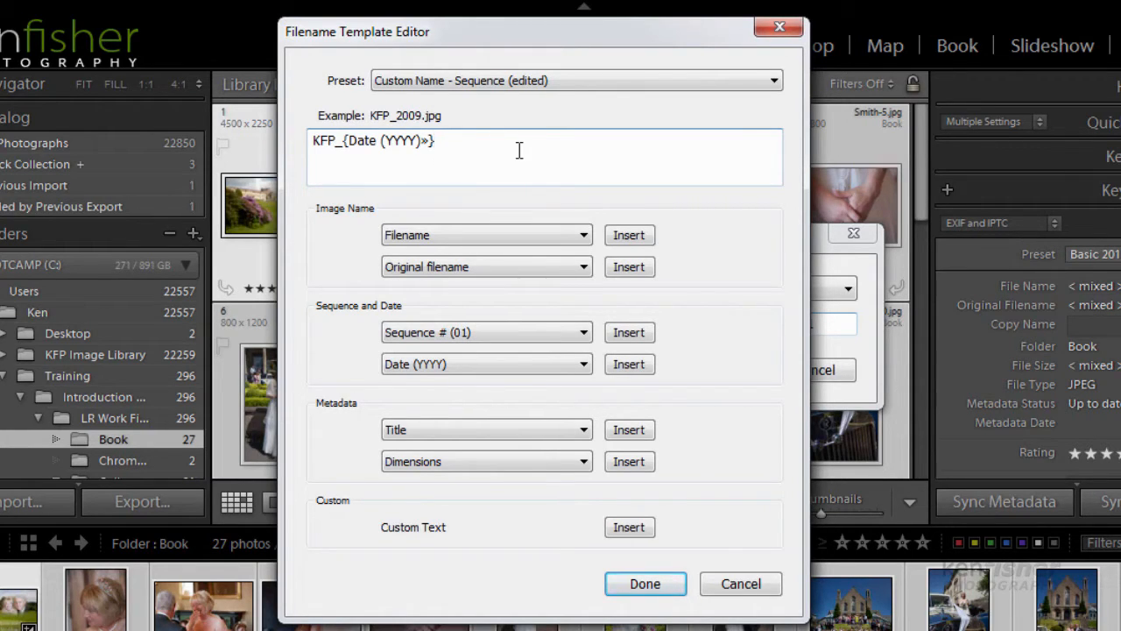
Step: Append an underscore and the Sequence # (01) token to the filename template
type("_")
left_click(584, 337)
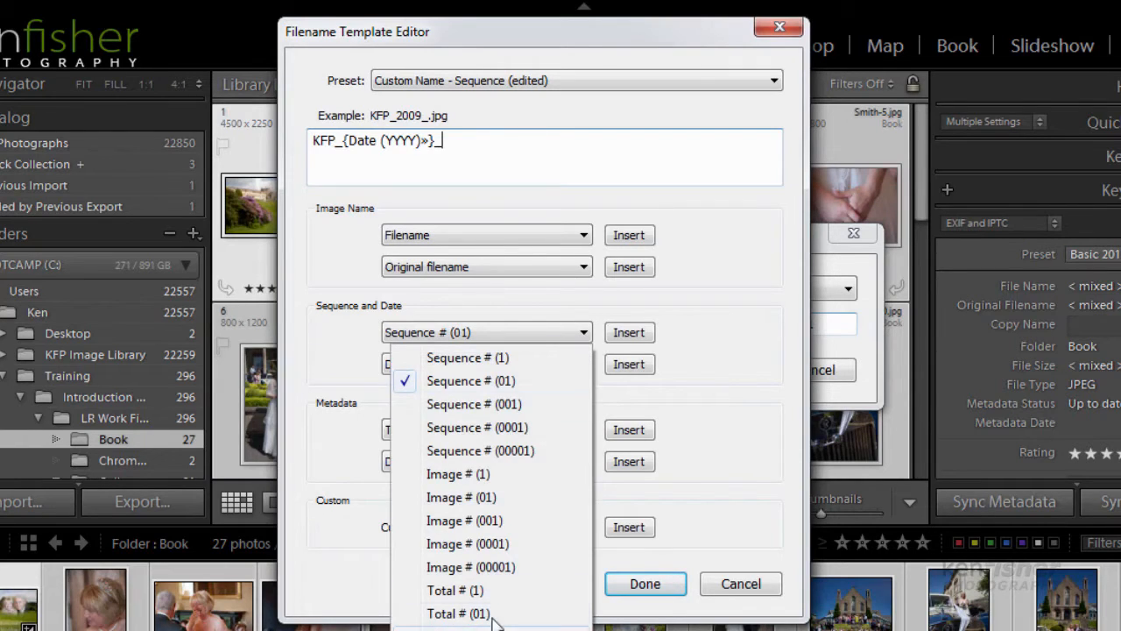
left_click(461, 388)
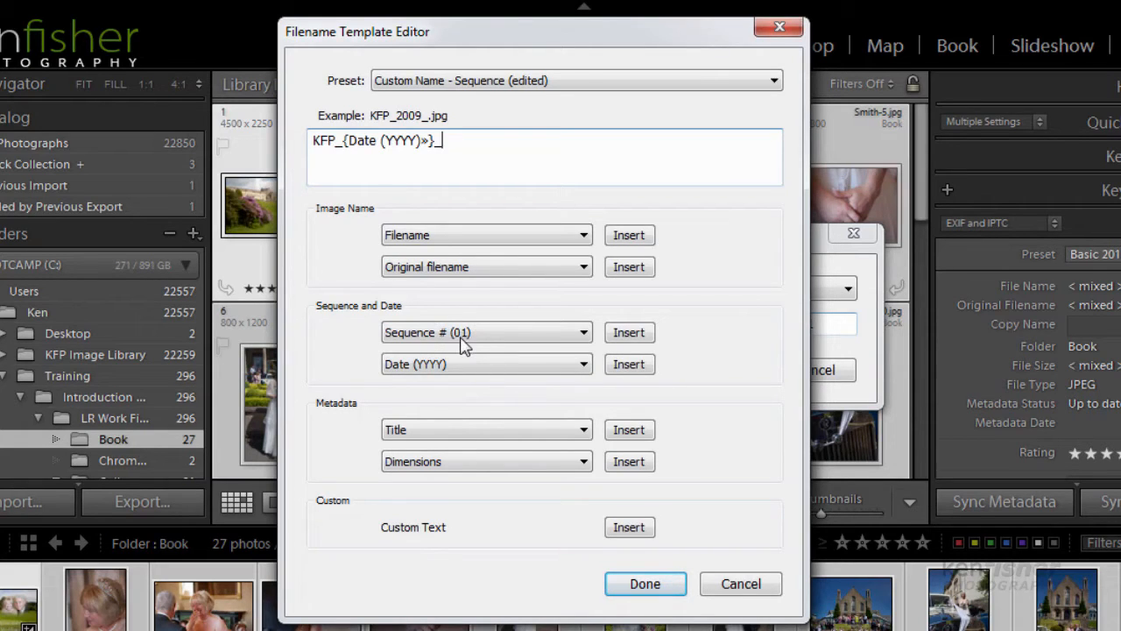
left_click(629, 332)
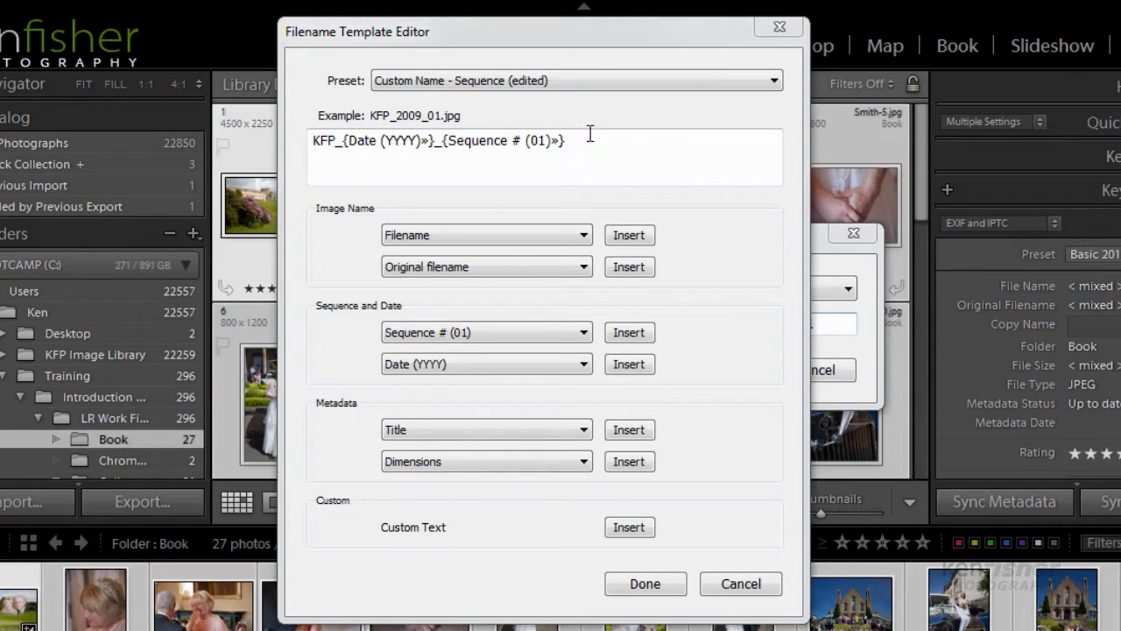
Step: Save the current filename template as a new preset named KFP and check it in the preset list
left_click(774, 82)
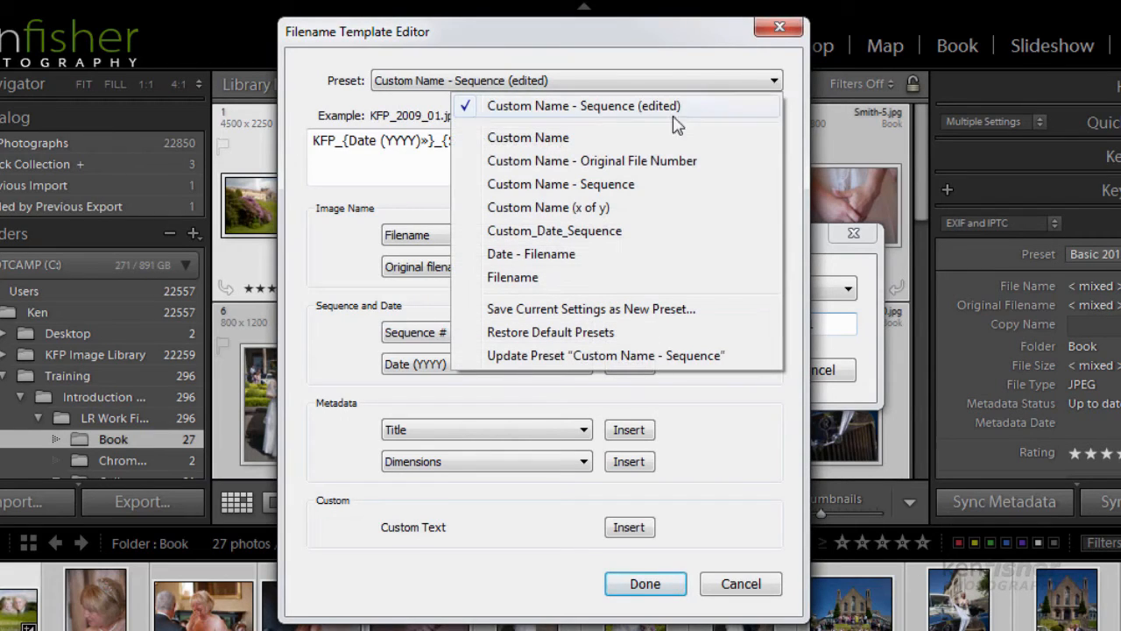
left_click(580, 311)
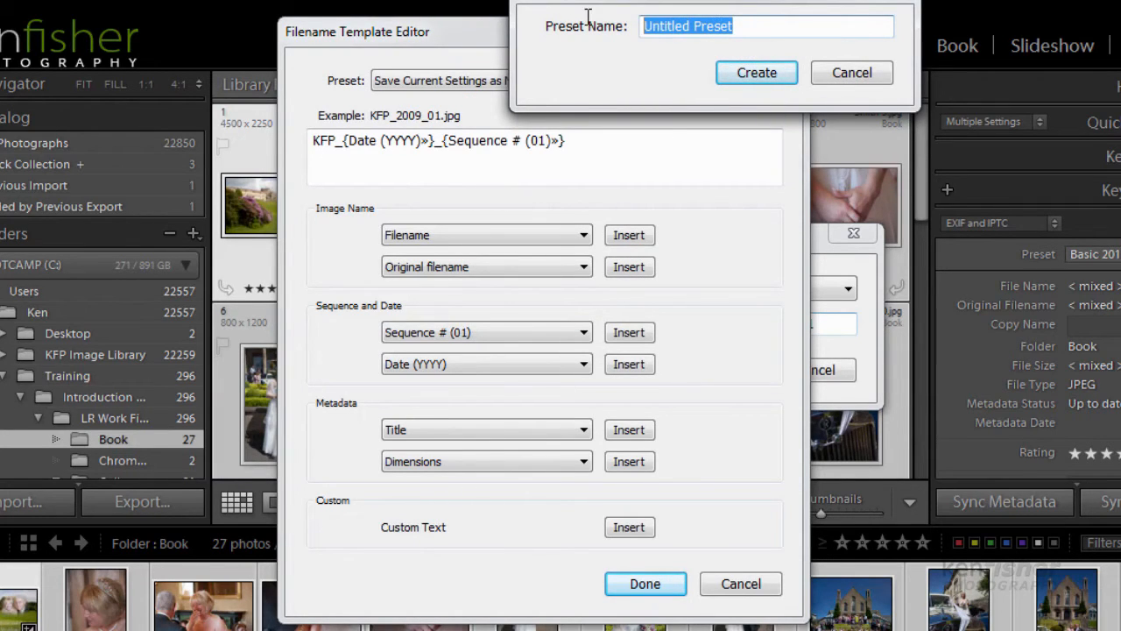
type("KFP")
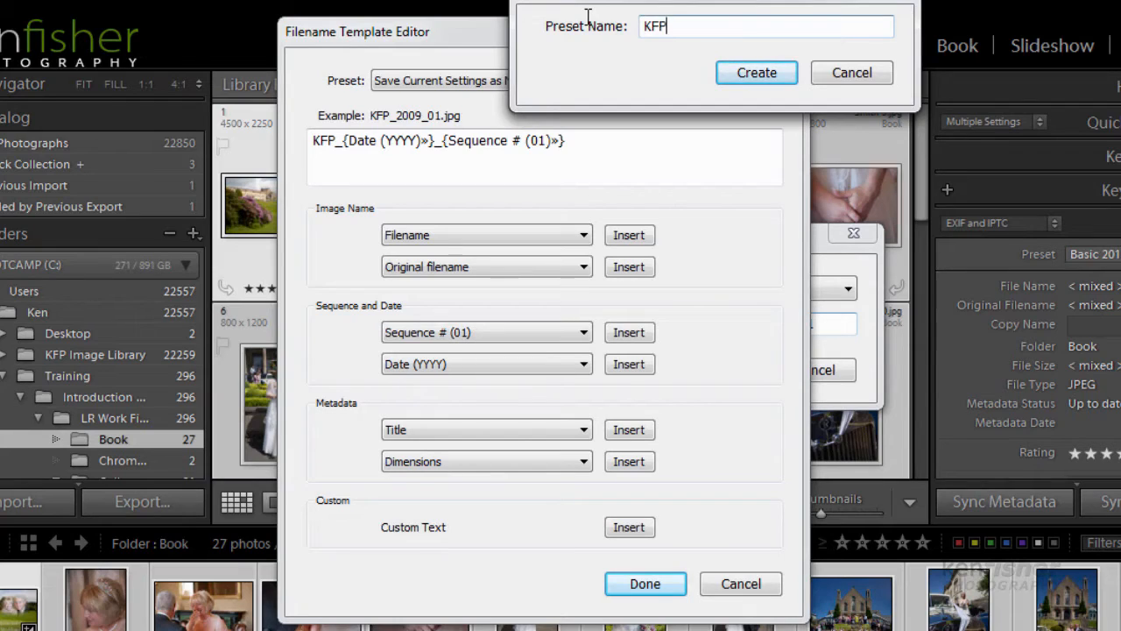
left_click(756, 75)
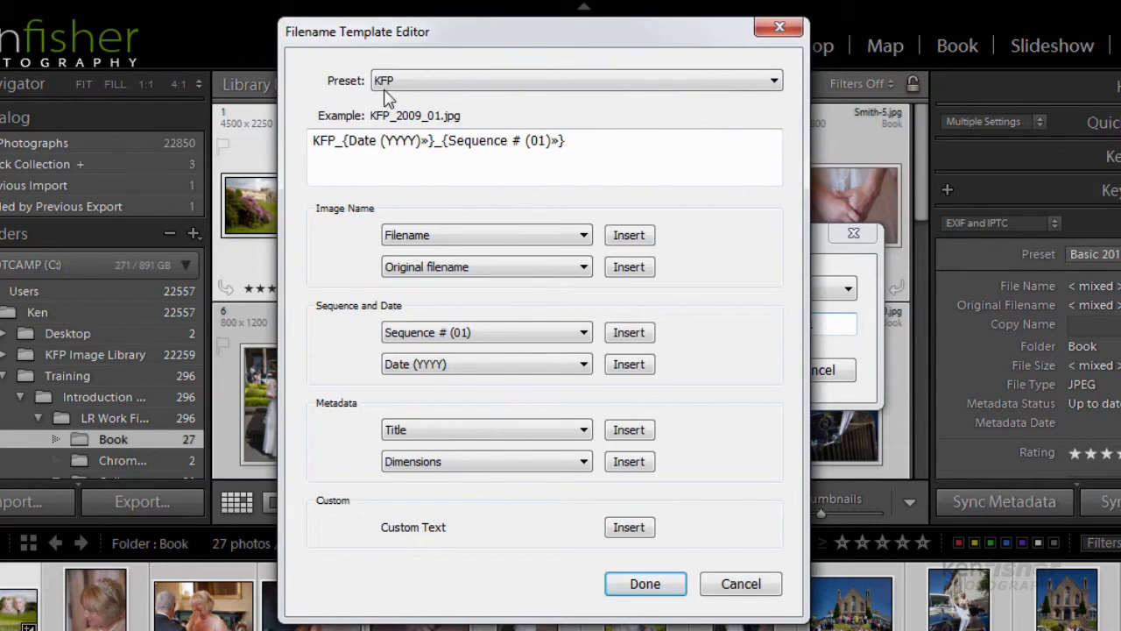
left_click(775, 82)
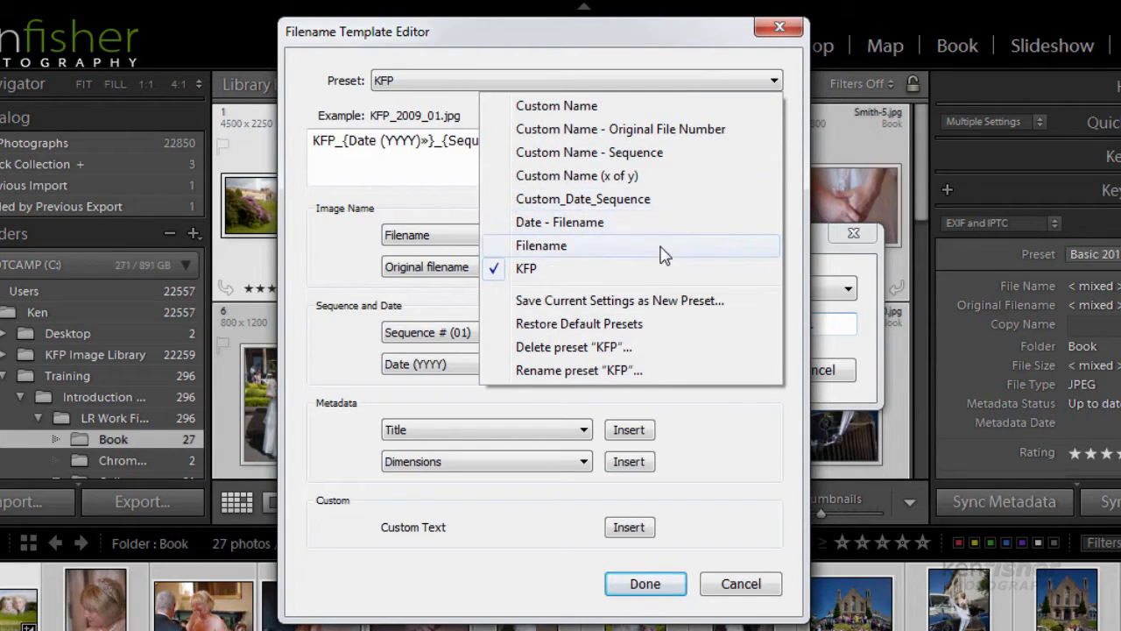
left_click(689, 44)
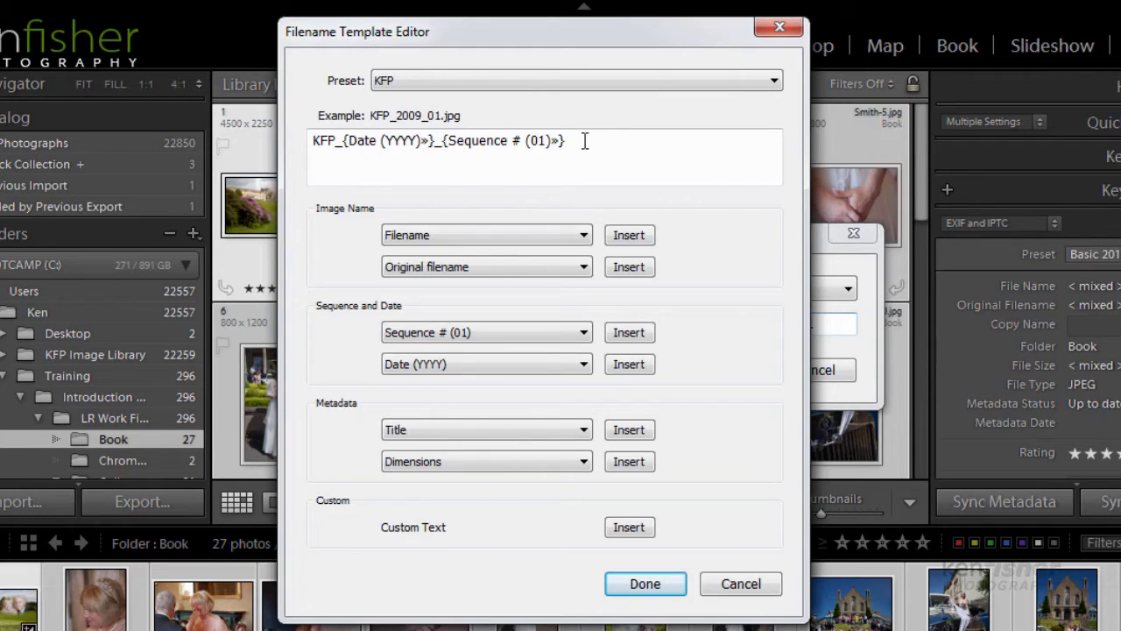
Step: Replace the filename template's contents with the Filename token followed by the text _PS
left_click_drag(576, 141, 248, 125)
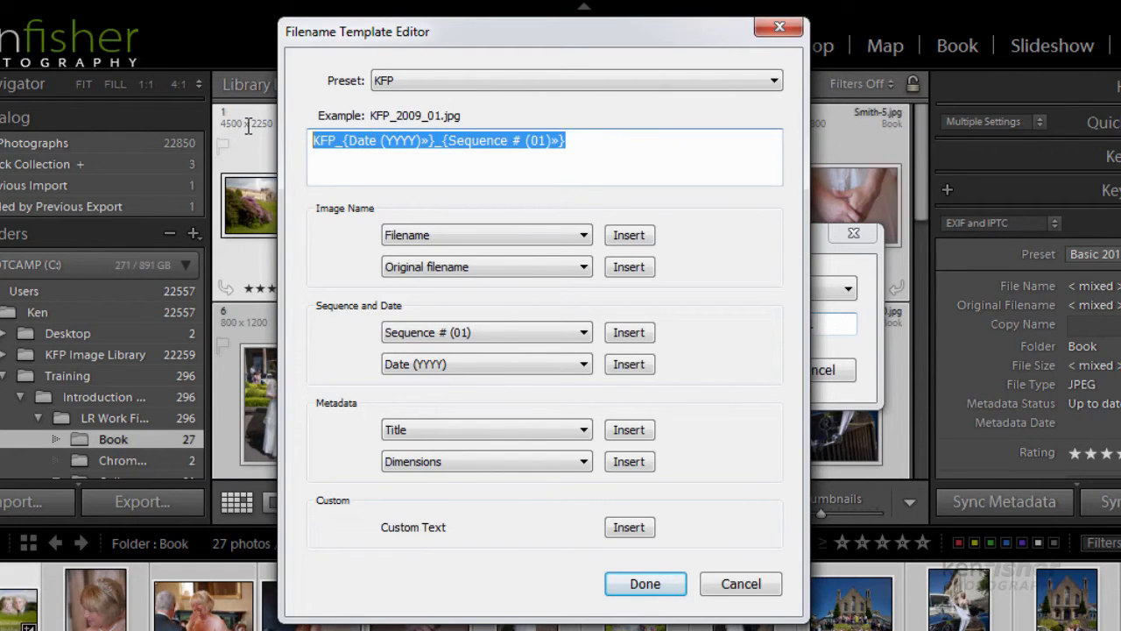
key("Delete")
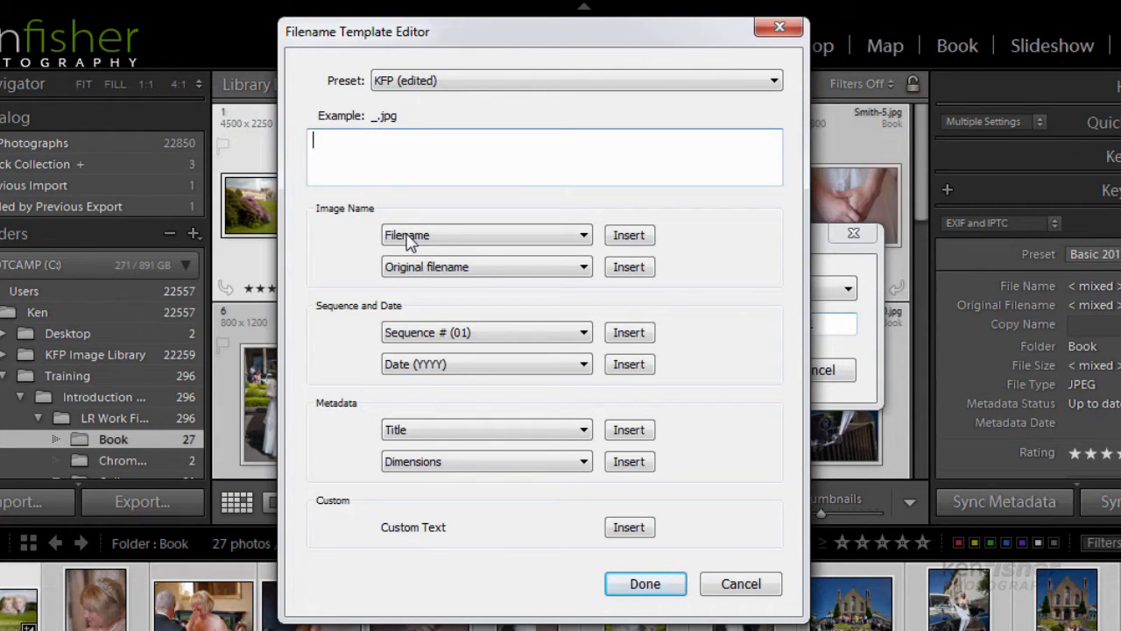
left_click(585, 237)
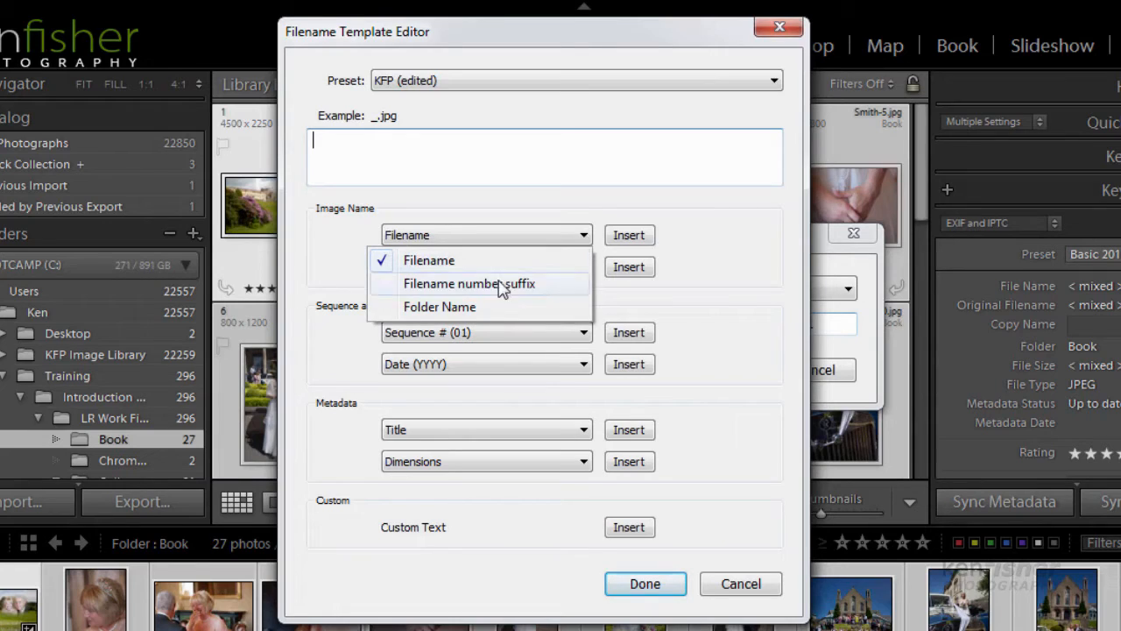
left_click(476, 263)
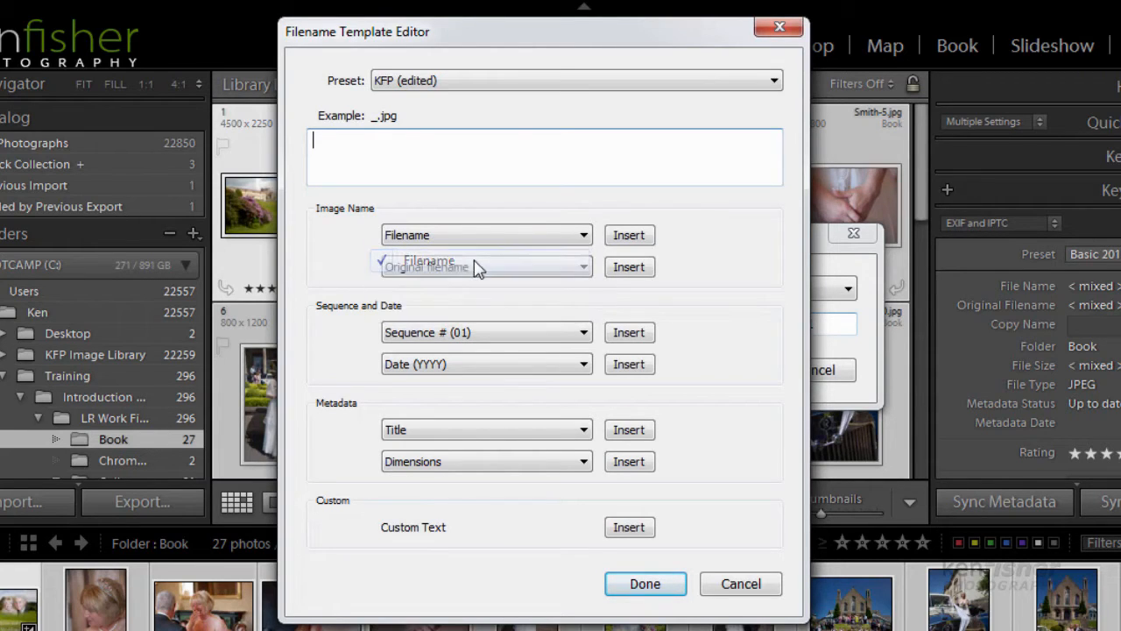
left_click(629, 236)
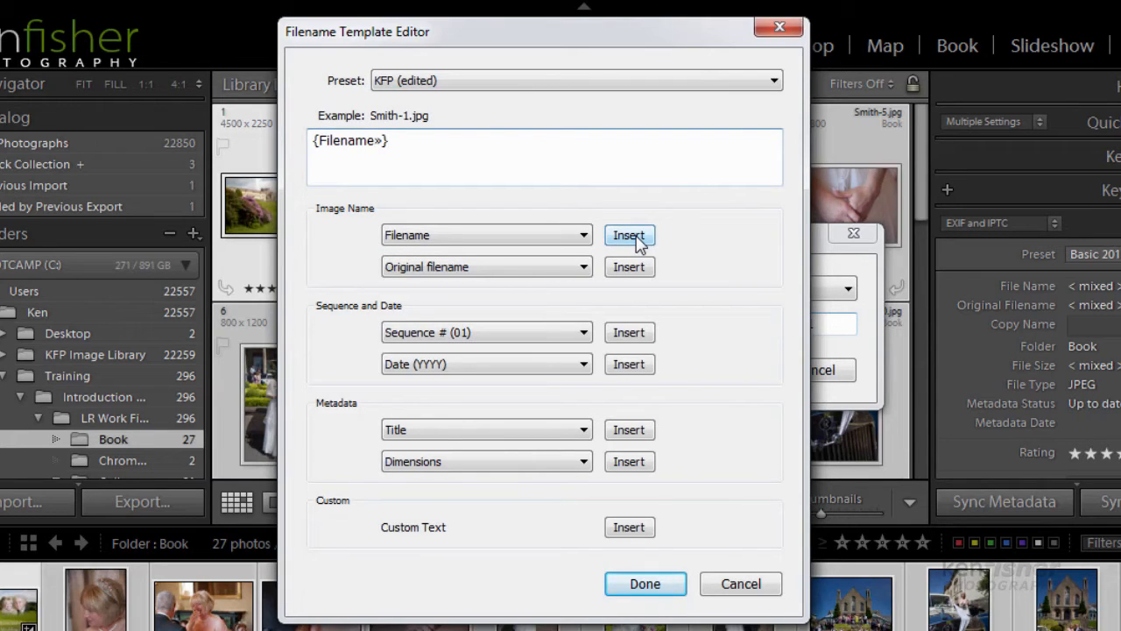
type("_")
type("PS")
Step: Save the current filename template as a new preset named KFP Master
left_click(775, 82)
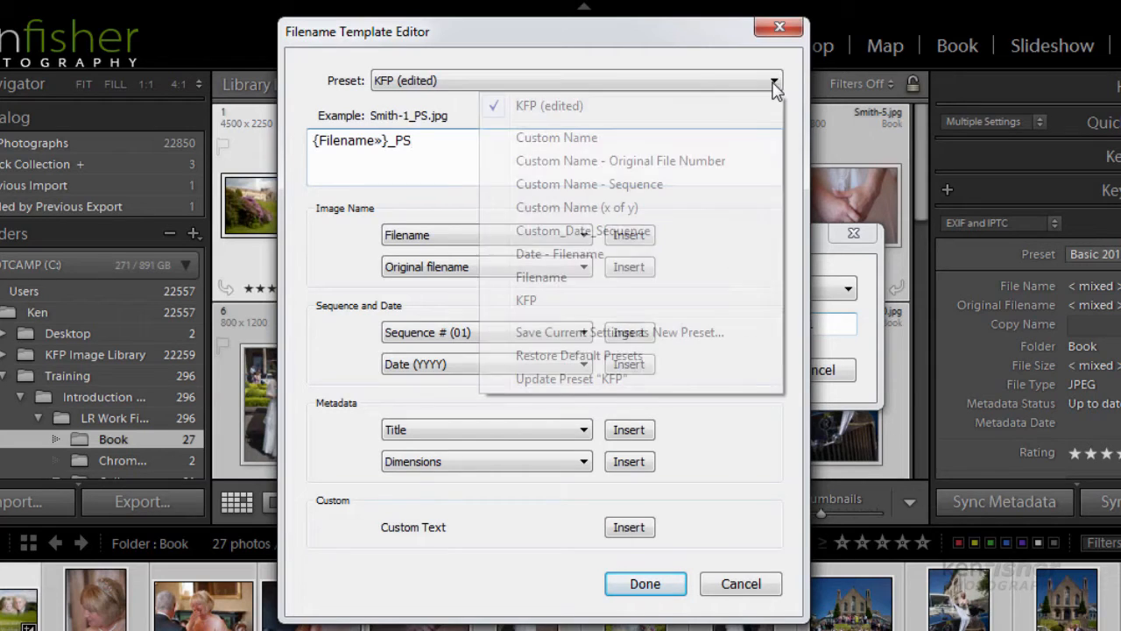
left_click(599, 335)
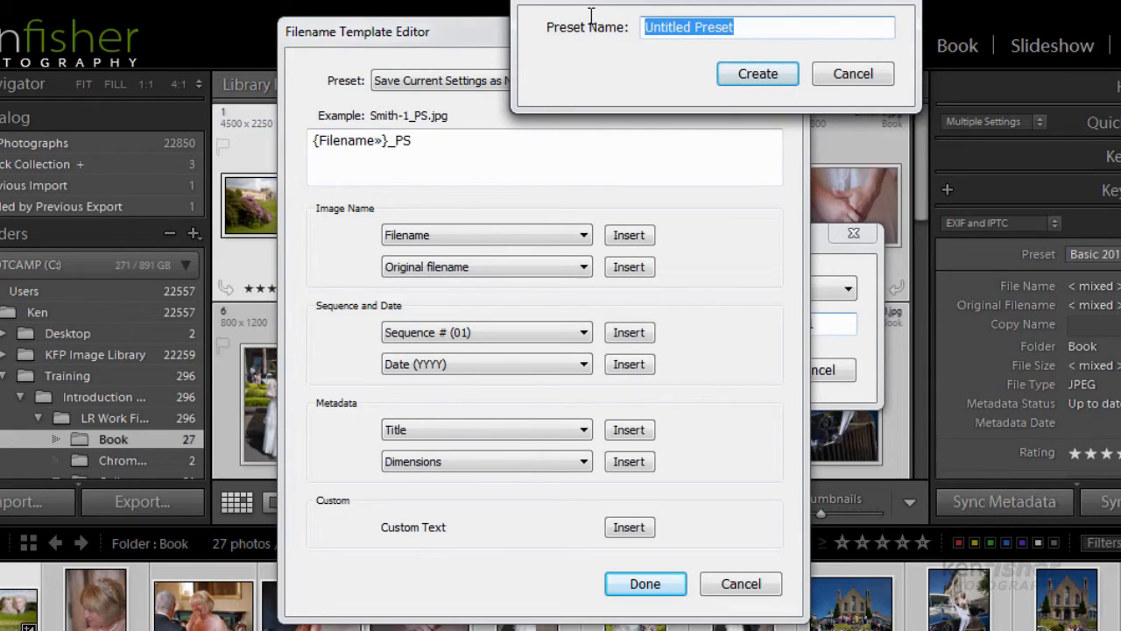
type("KF")
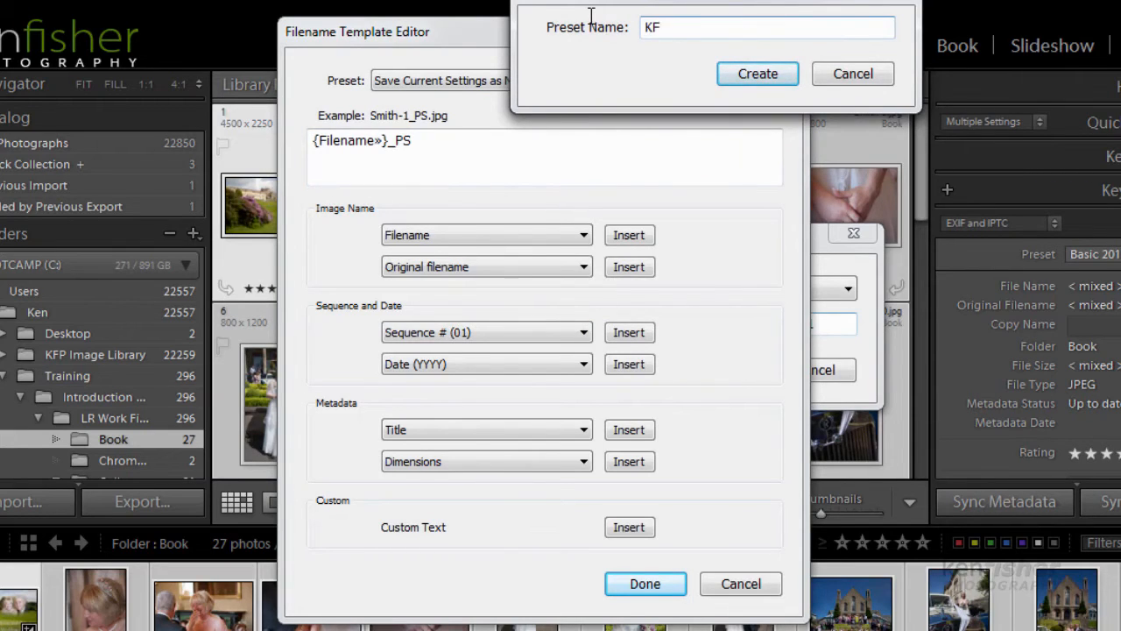
type("P Master")
left_click(769, 77)
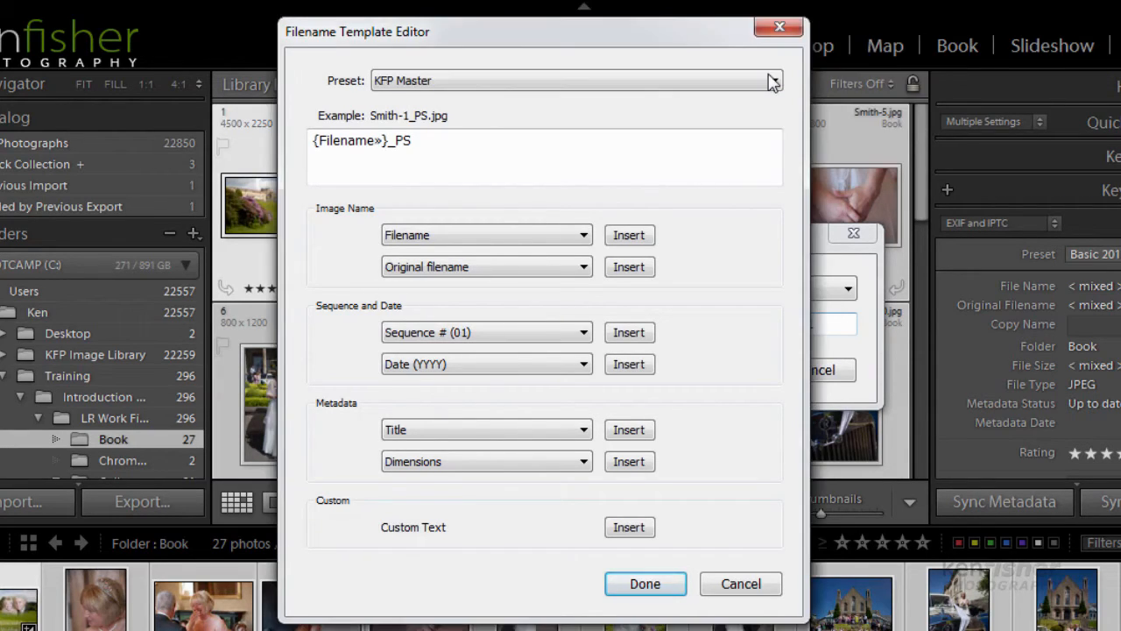
Step: Check the preset list for KFP Master, accept the template and rename the selected photos with it
left_click(775, 81)
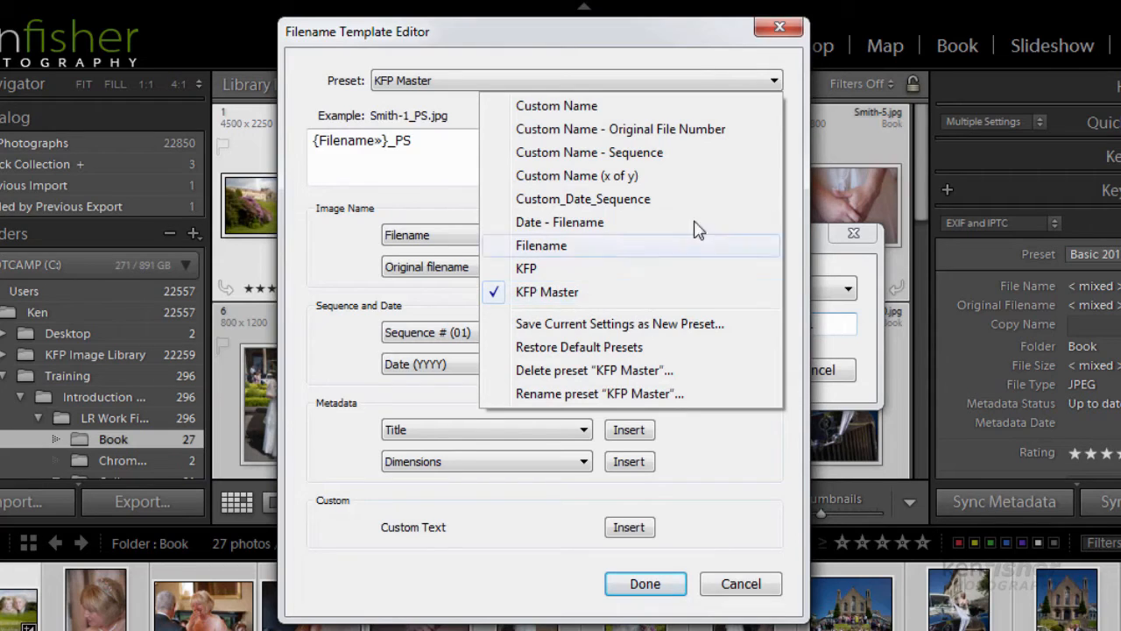
left_click(679, 43)
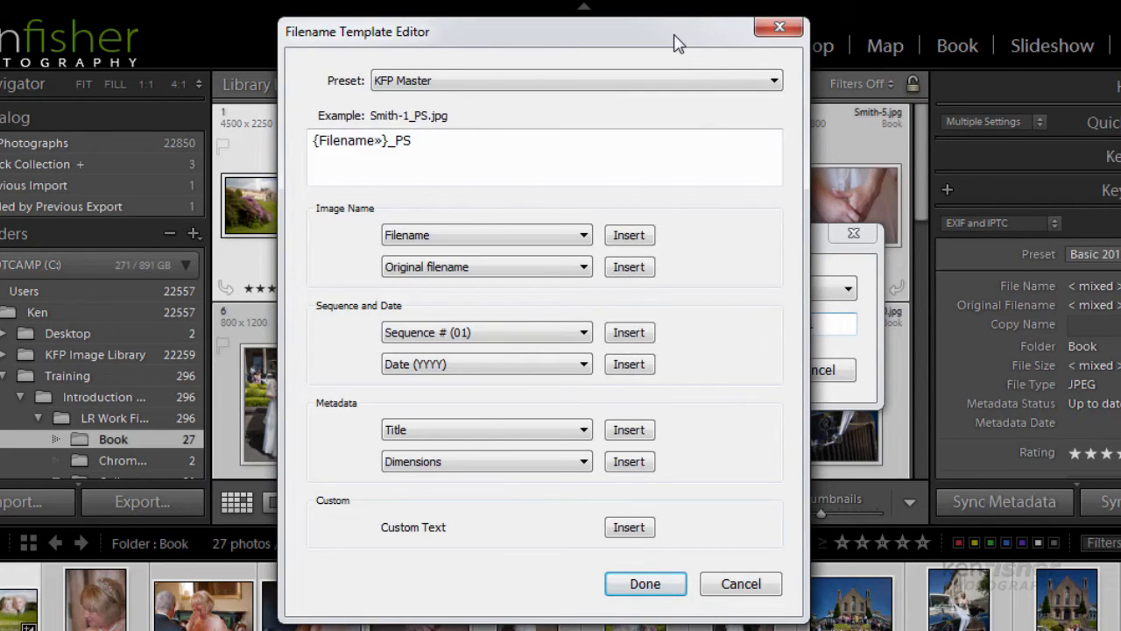
left_click(647, 584)
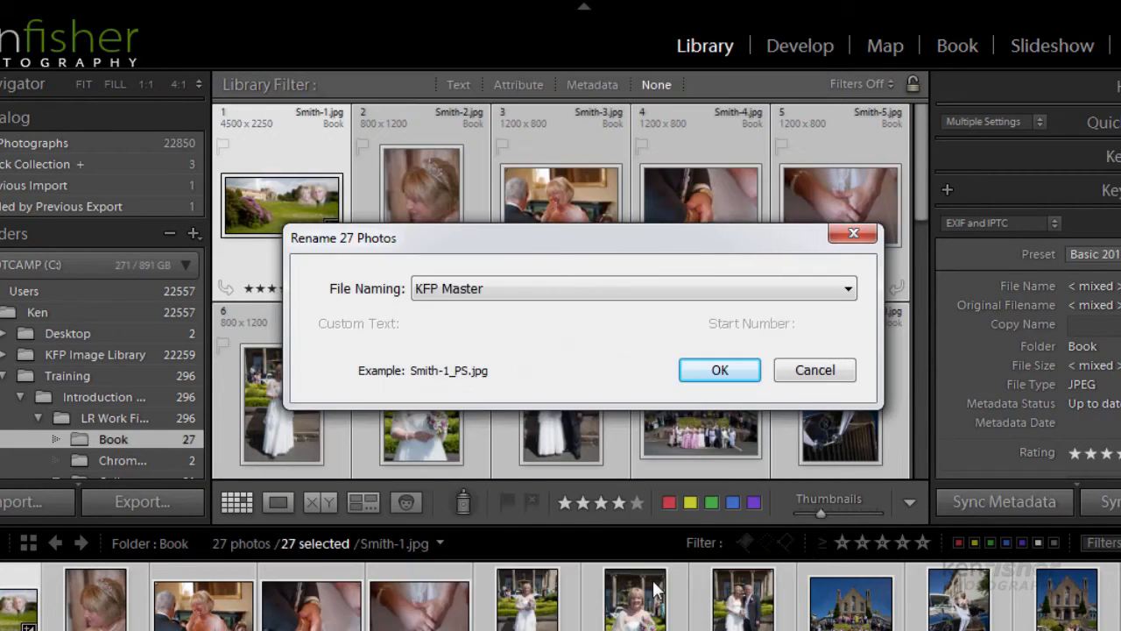
left_click(719, 369)
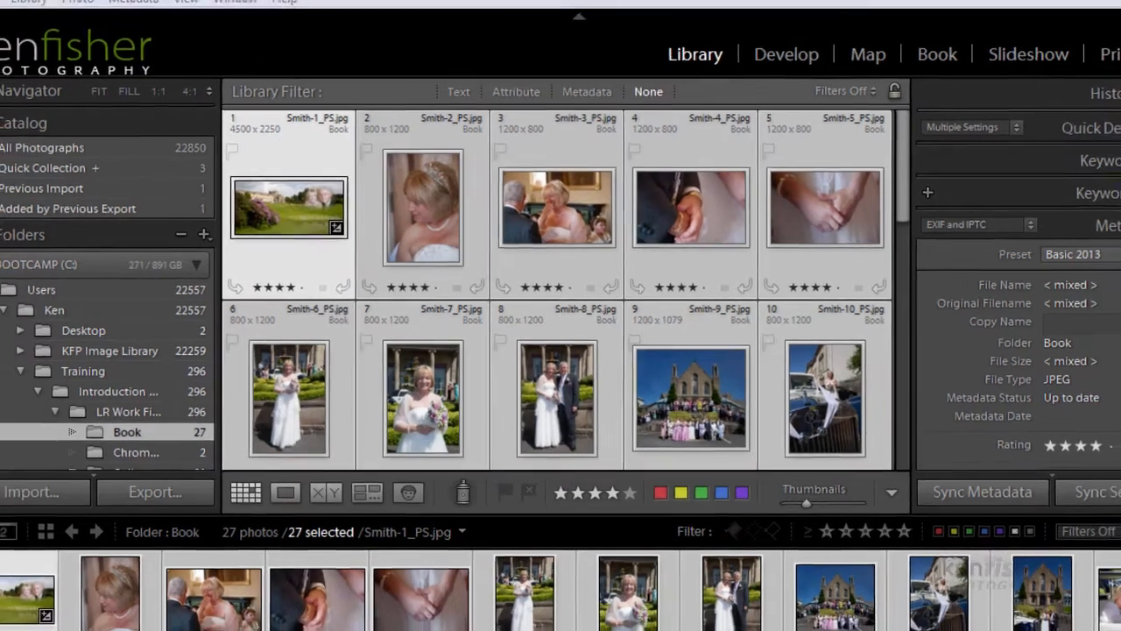
Step: Choose KFP Master as the file naming template for externally edited files in the External Editing preferences and accept the settings
left_click(29, 20)
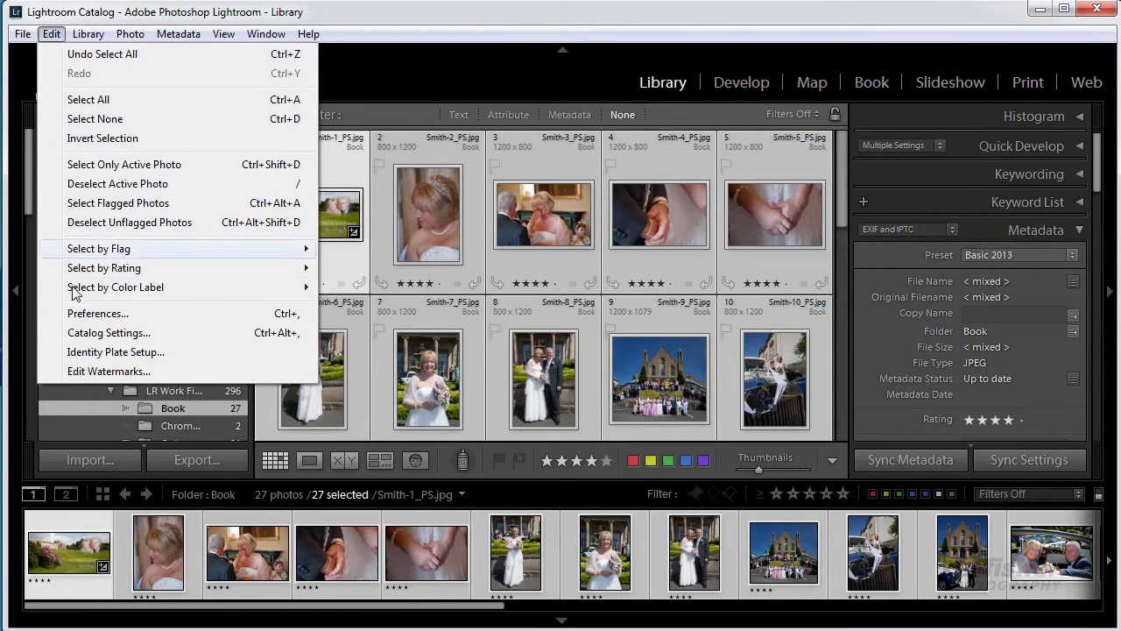
left_click(103, 314)
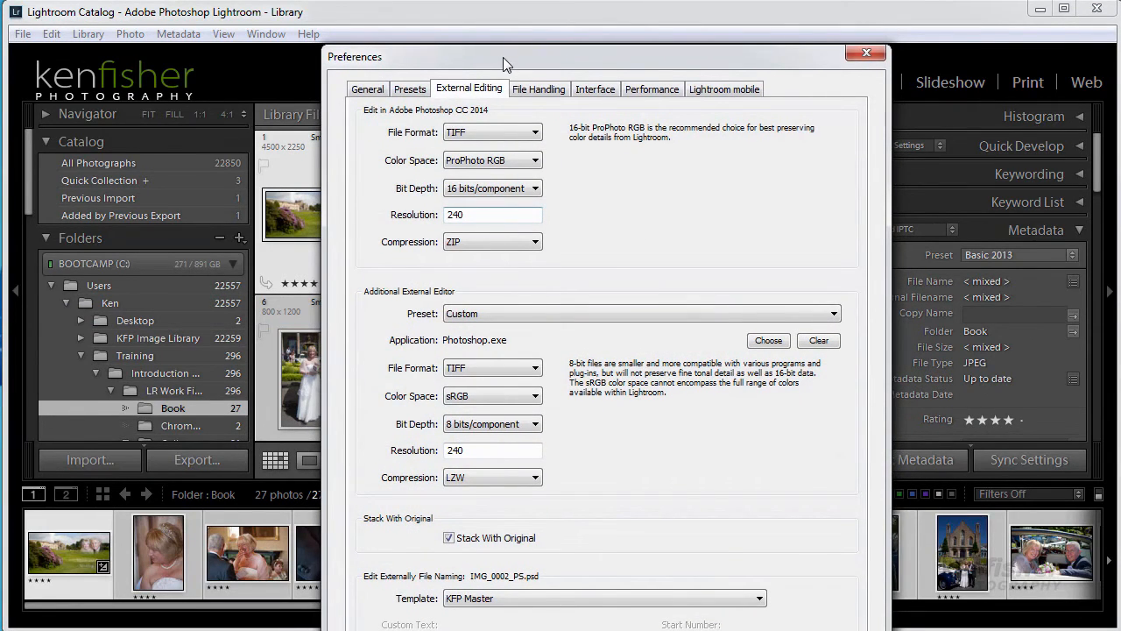
left_click_drag(503, 57, 511, 0)
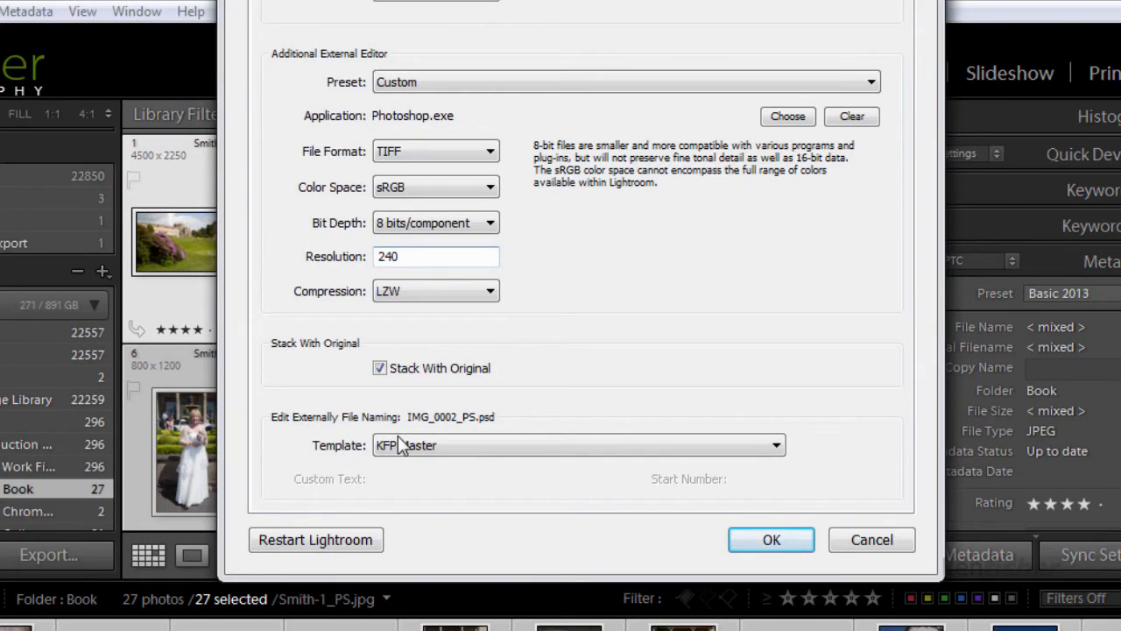
left_click(777, 448)
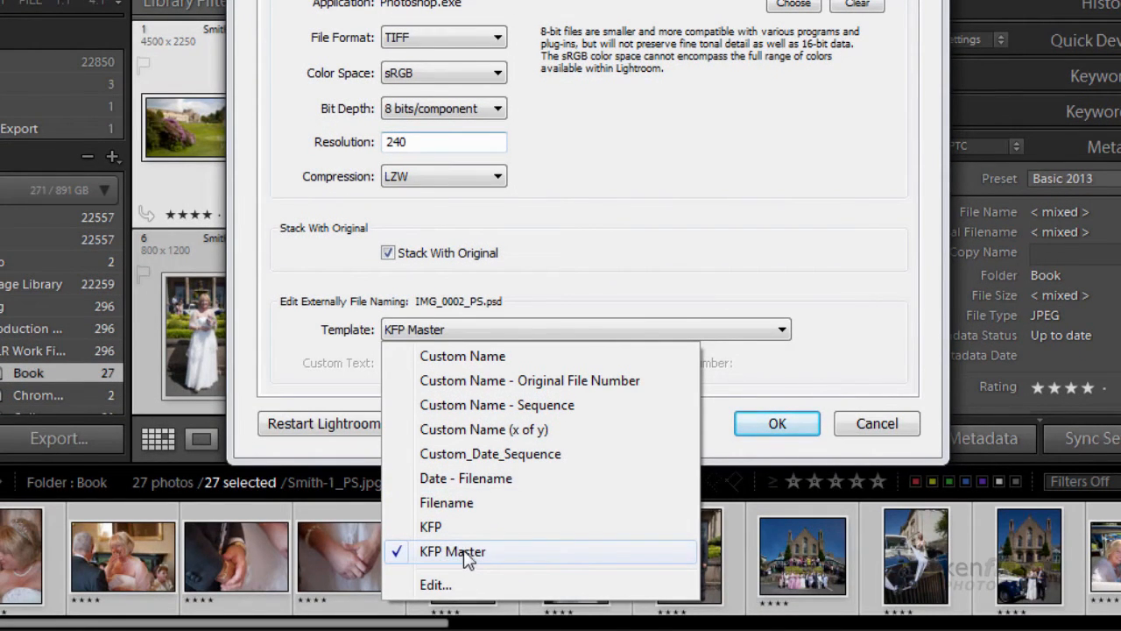
left_click(467, 554)
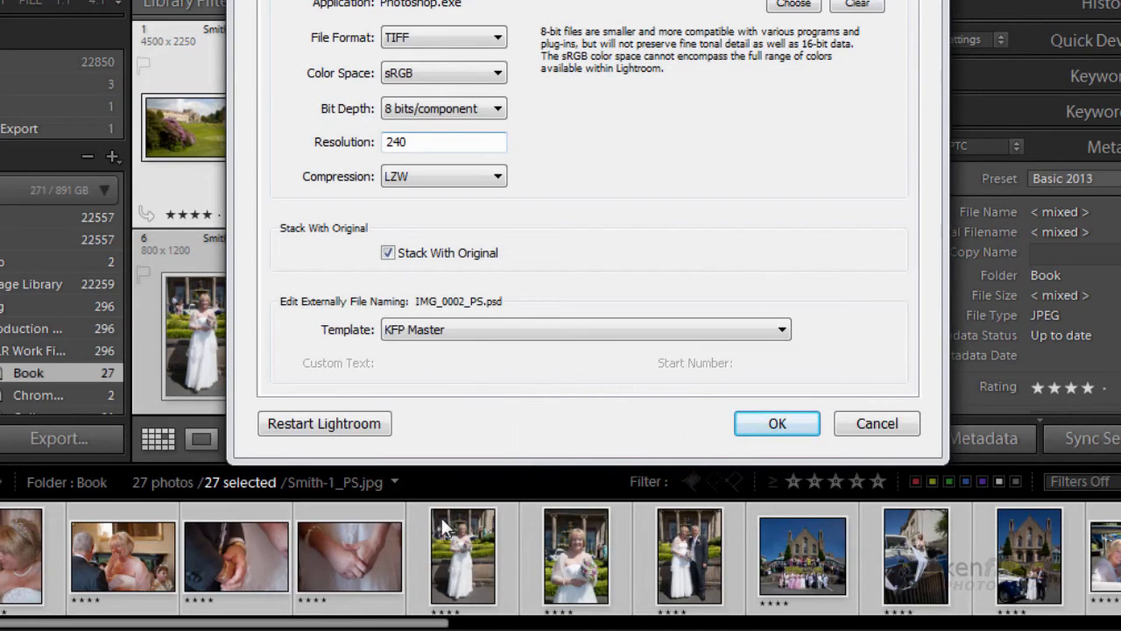
left_click(777, 424)
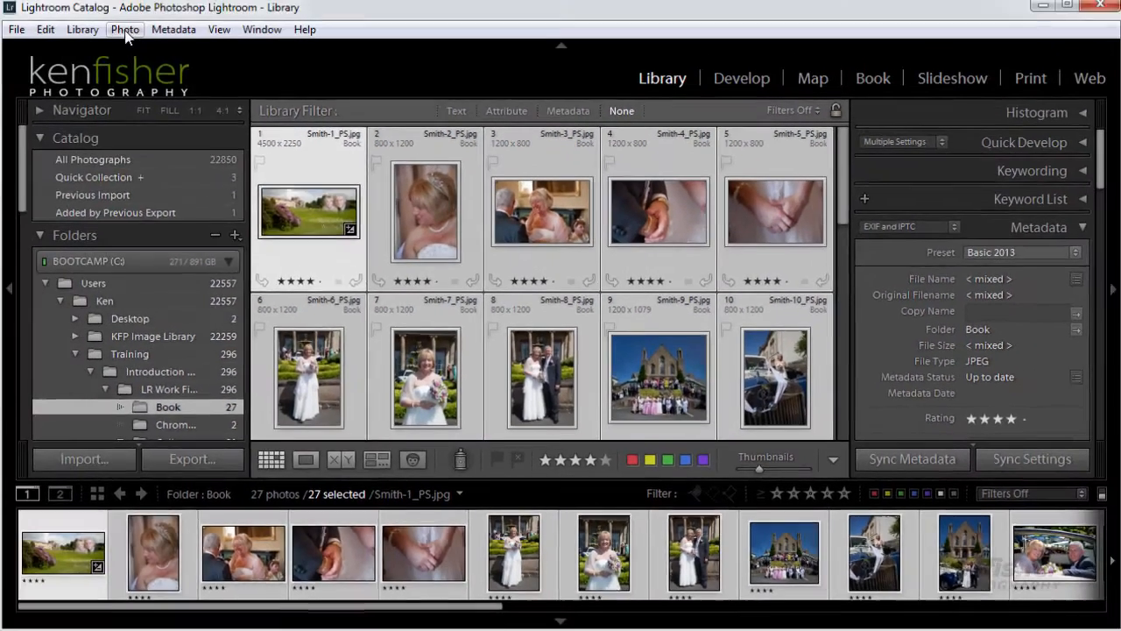
Step: View the available external editors for the selected photos, including Edit in Adobe Photoshop CC 2014
left_click(130, 33)
mouse_move(196, 168)
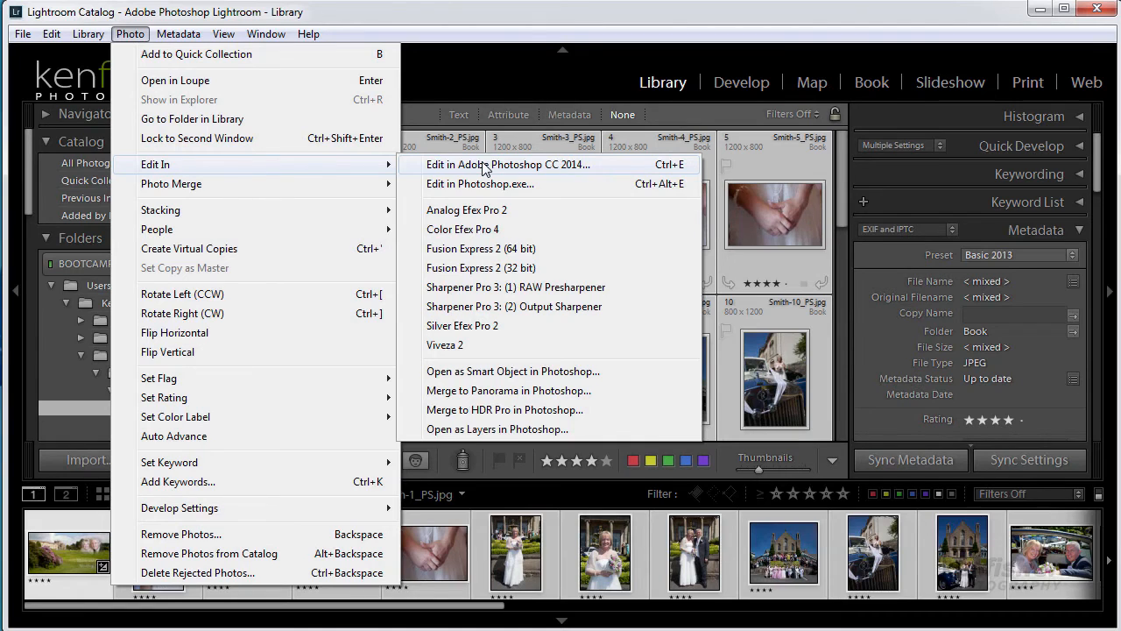
left_click(24, 41)
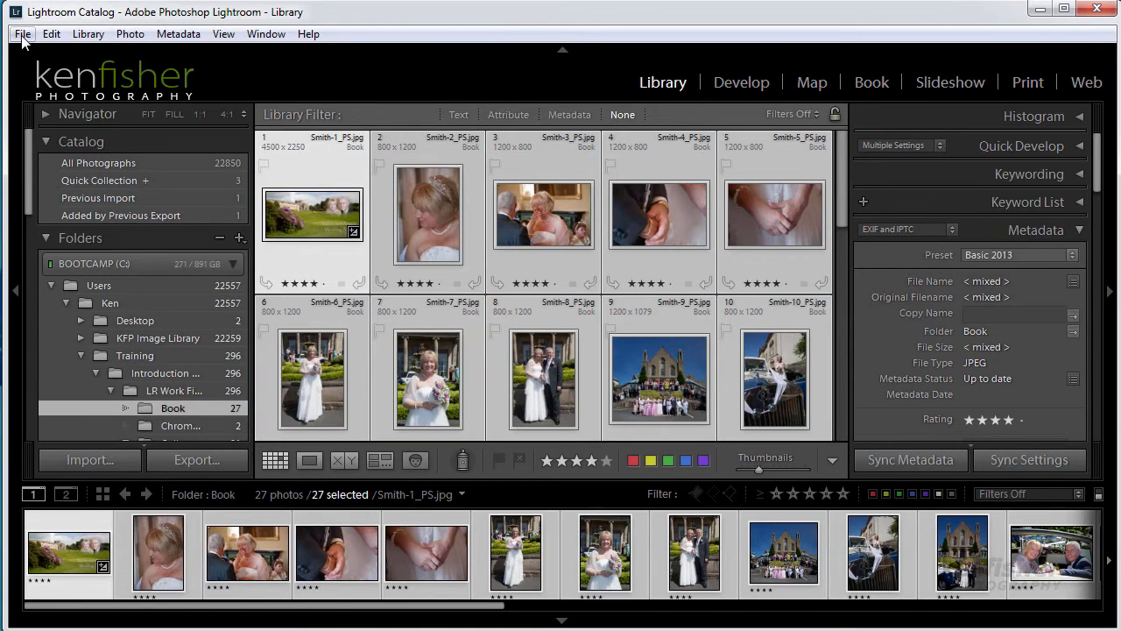
Step: Open the export settings for the selected photos and examine the Rename To templates under File Naming
left_click(22, 37)
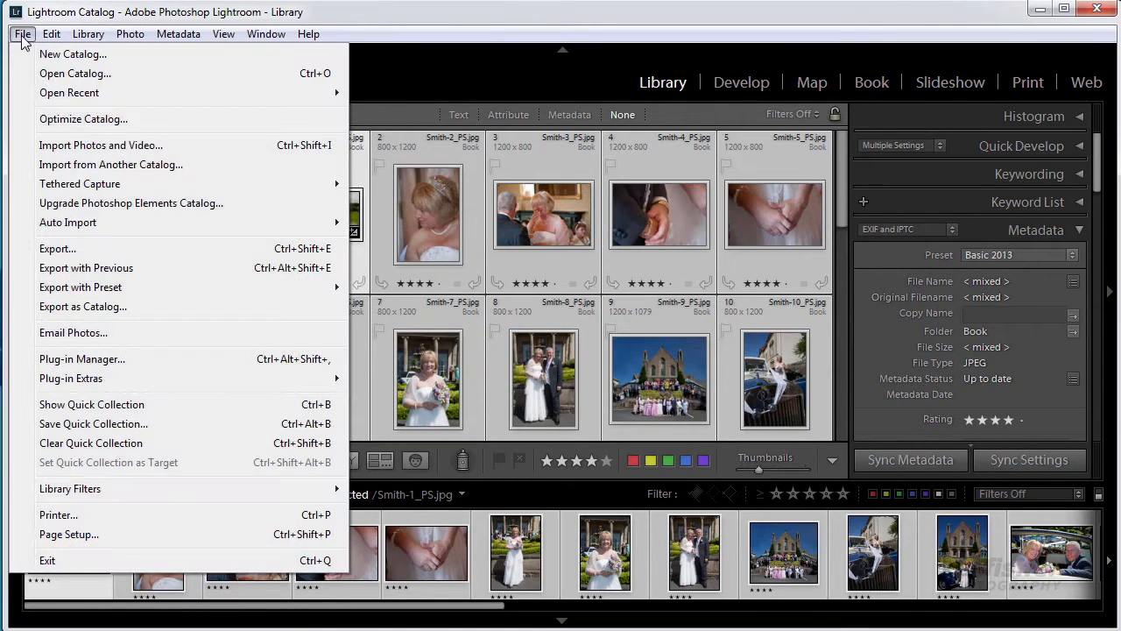
left_click(88, 250)
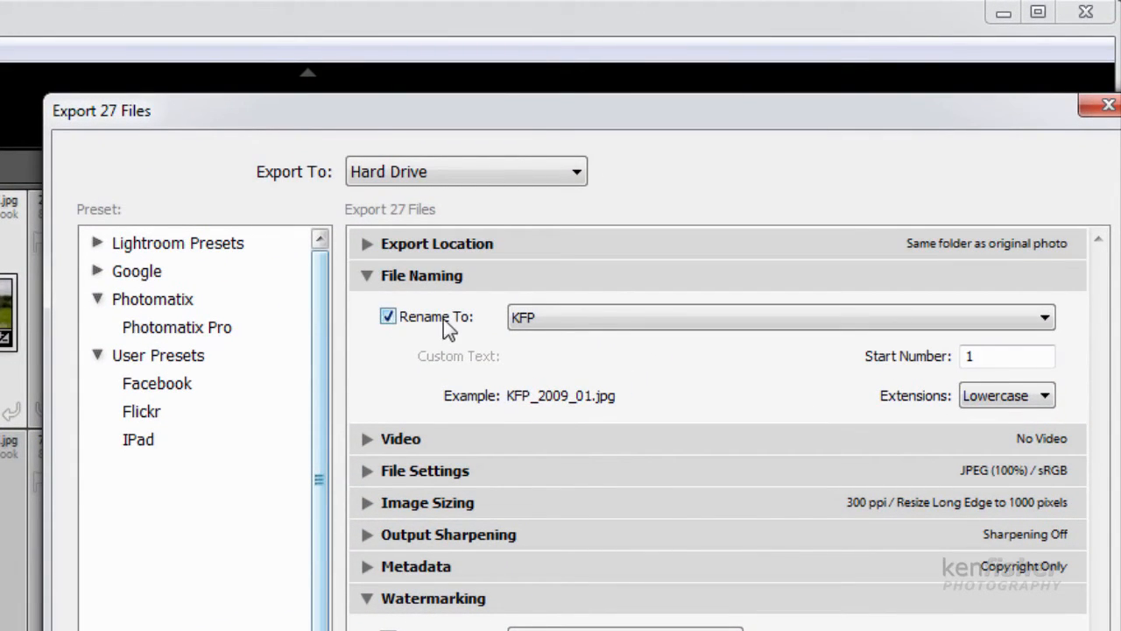
left_click(1042, 318)
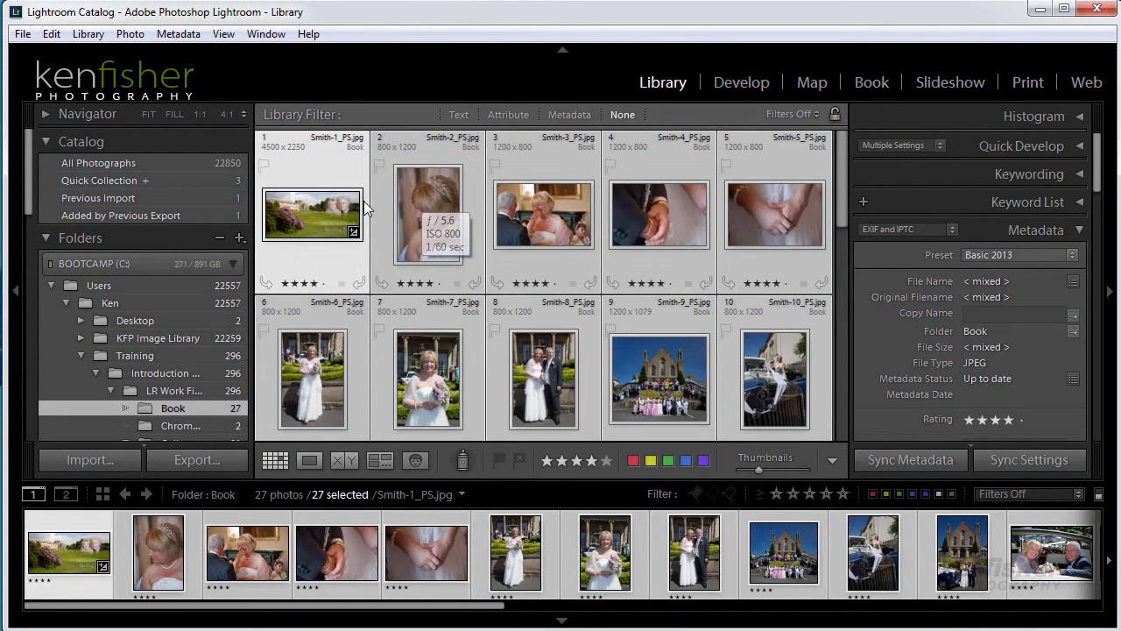
Step: Start a photo import in Copy mode, enable Rename Files and choose the KFP template
left_click(87, 460)
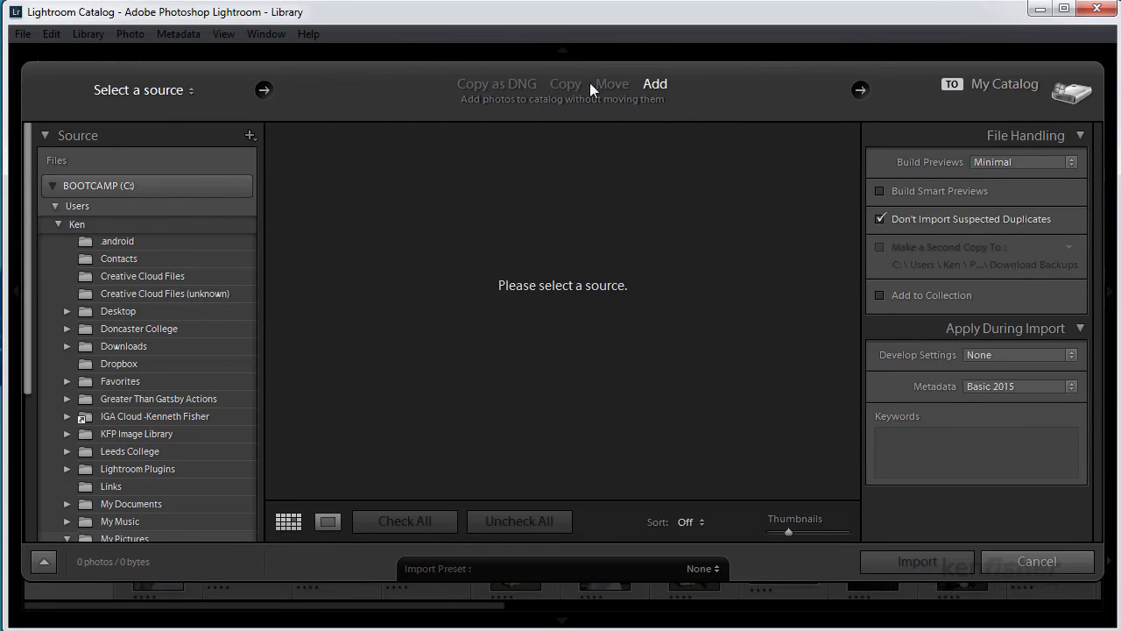
left_click(561, 84)
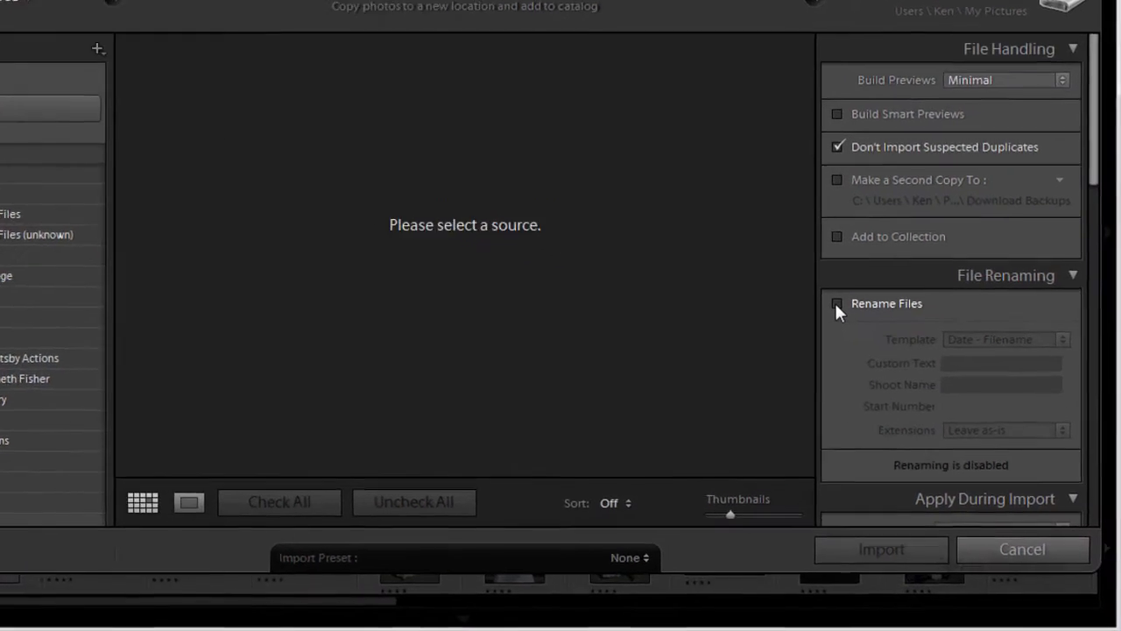
left_click(879, 352)
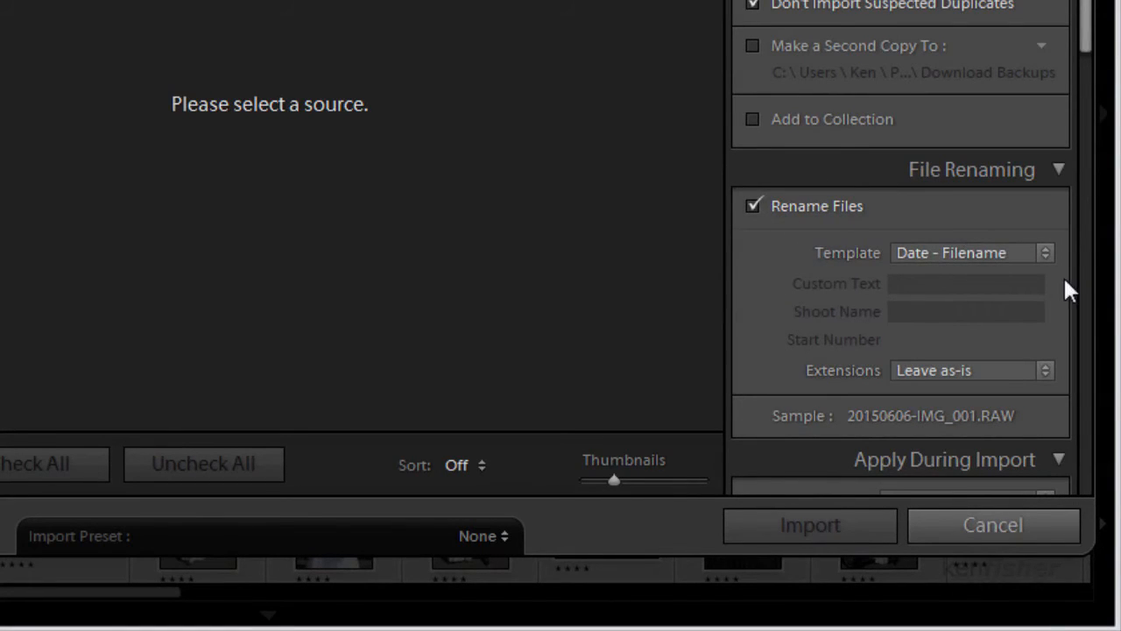
left_click(1045, 253)
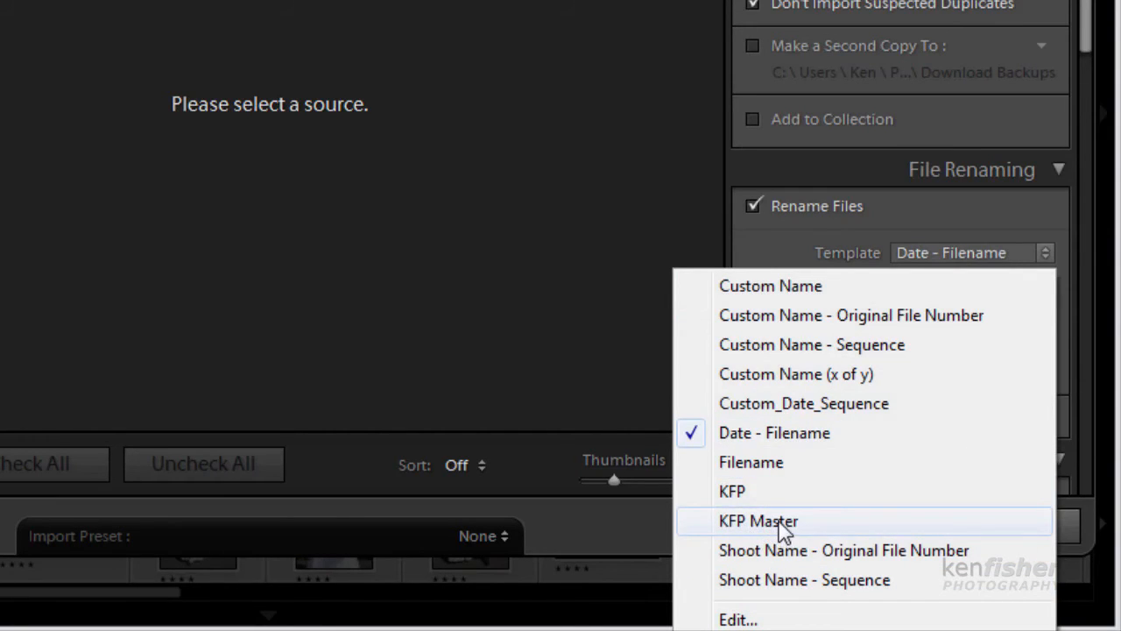
left_click(750, 491)
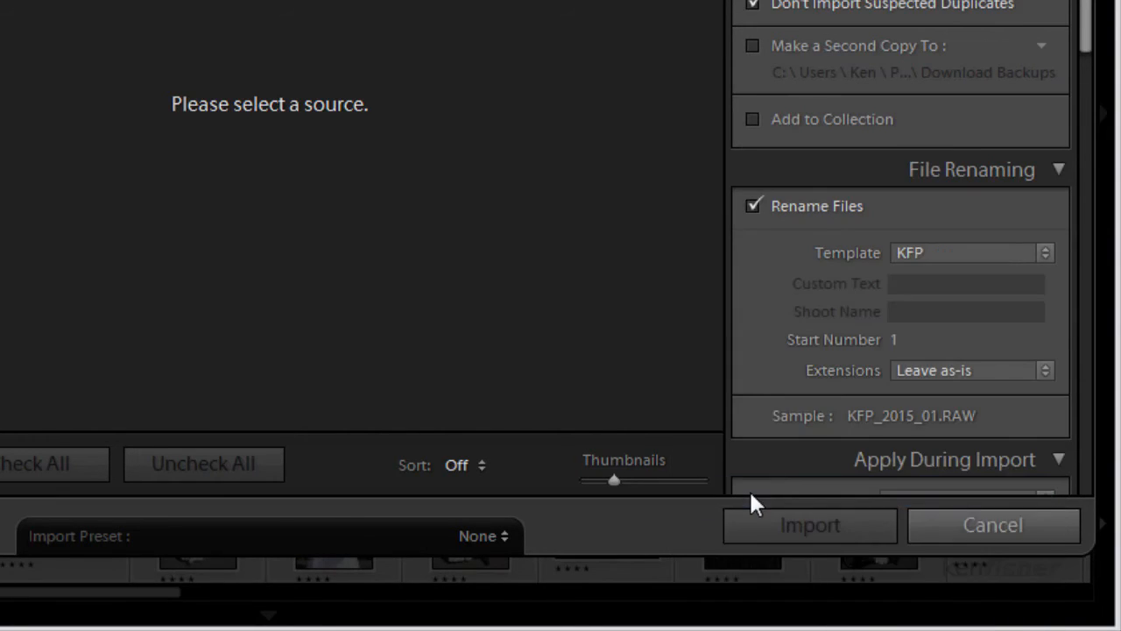
Step: Try the Custom Name - Sequence template for the import with the client's surname as custom text and start number 1, and cancel the import
left_click(1045, 254)
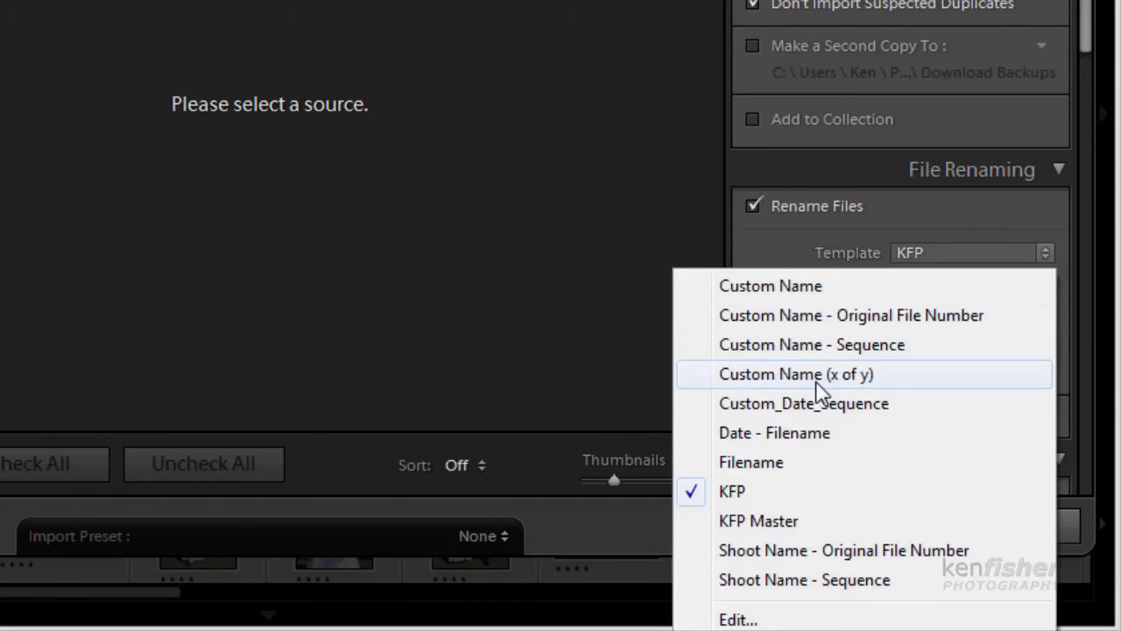
left_click(786, 345)
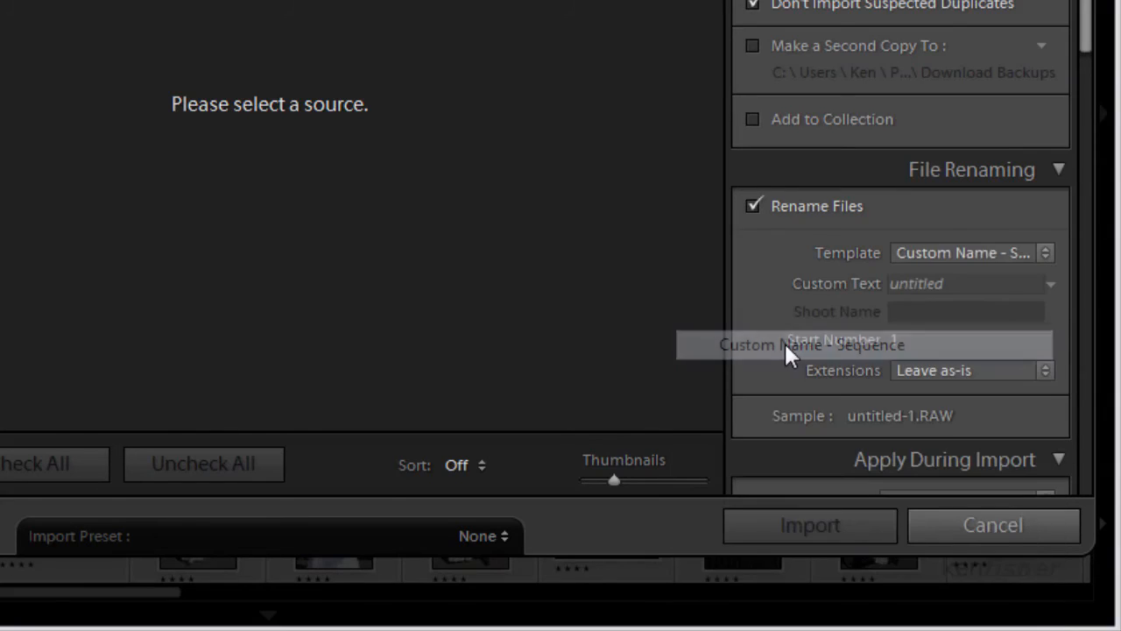
left_click(958, 286)
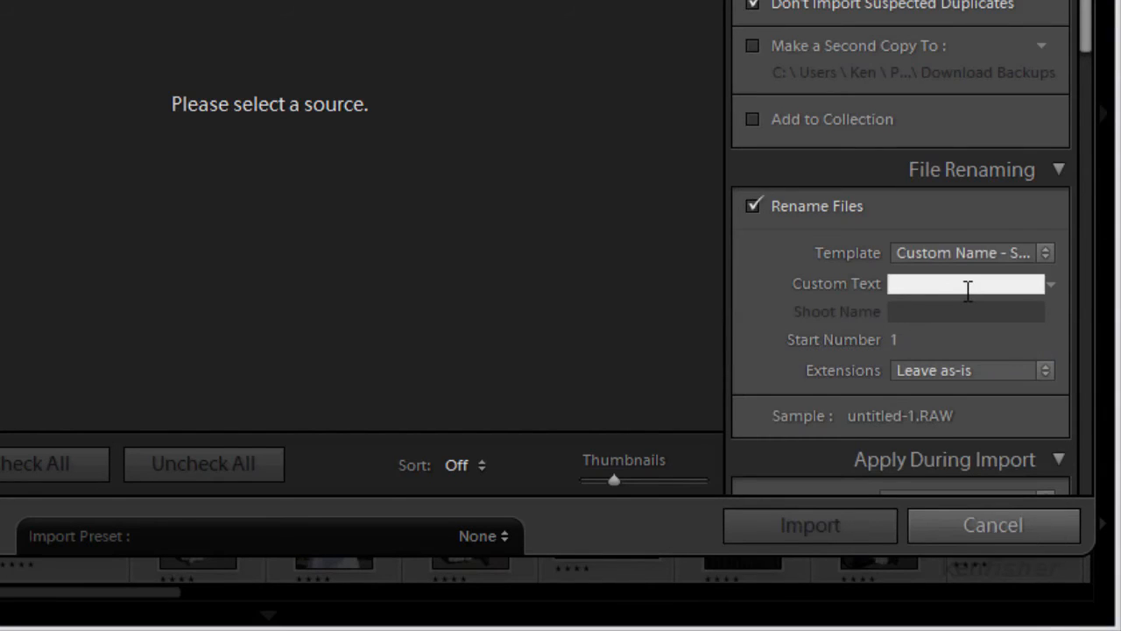
type("smith")
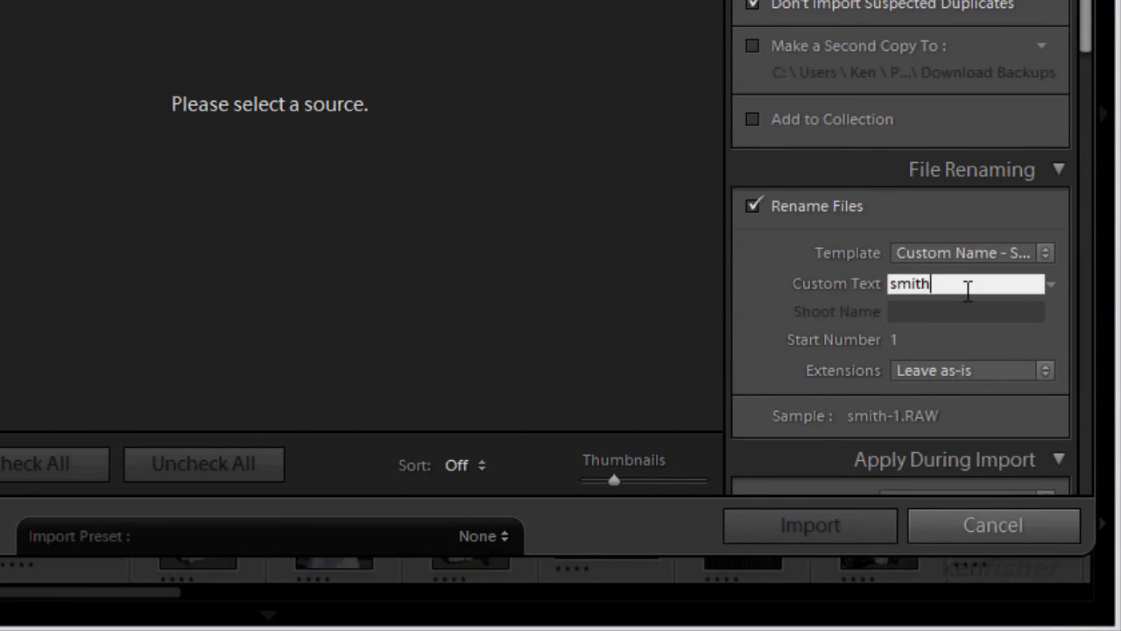
left_click(915, 341)
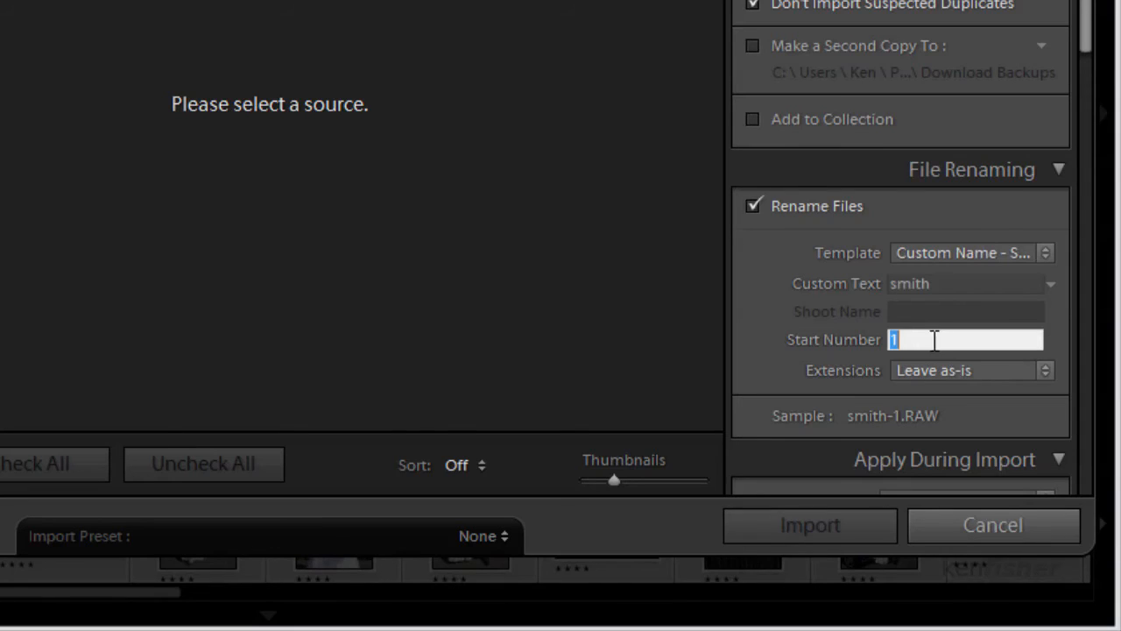
left_click(917, 341)
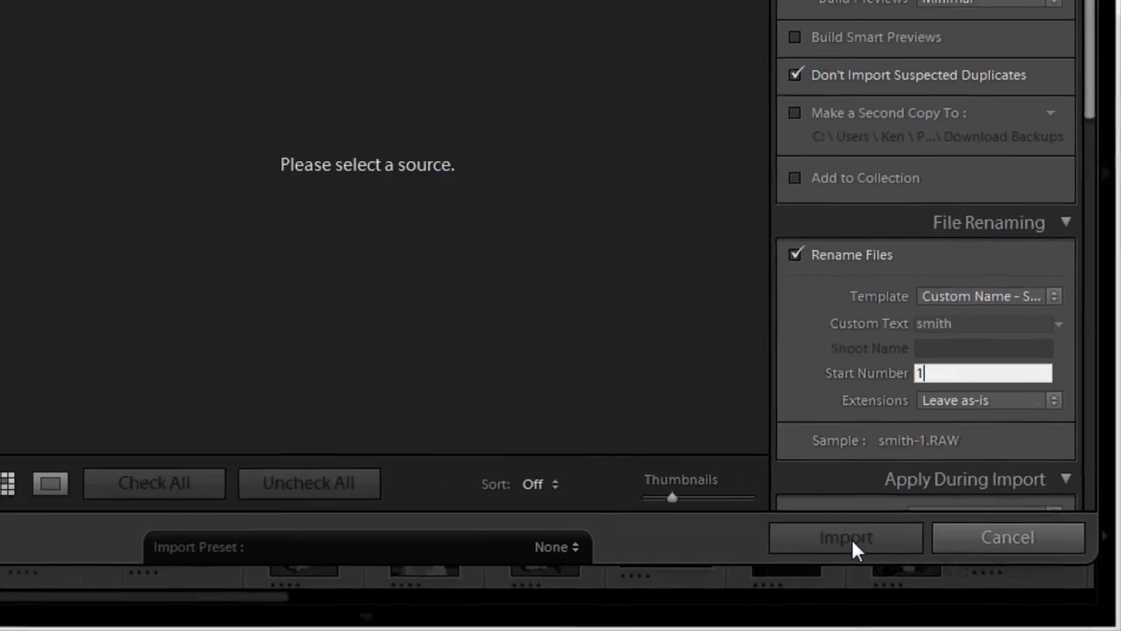
left_click(1009, 539)
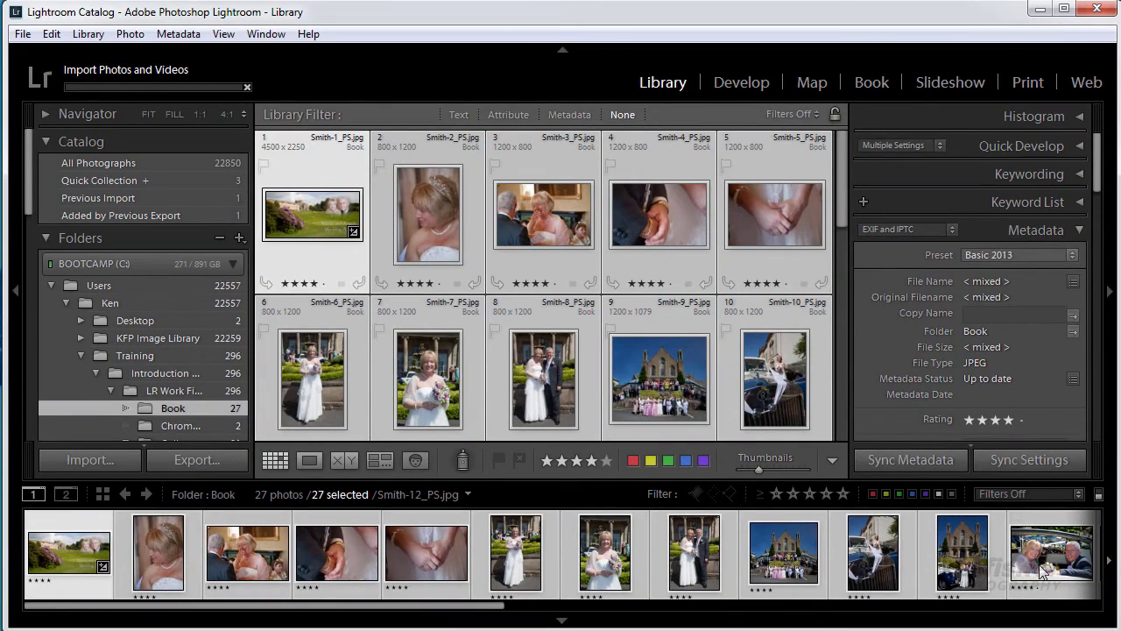